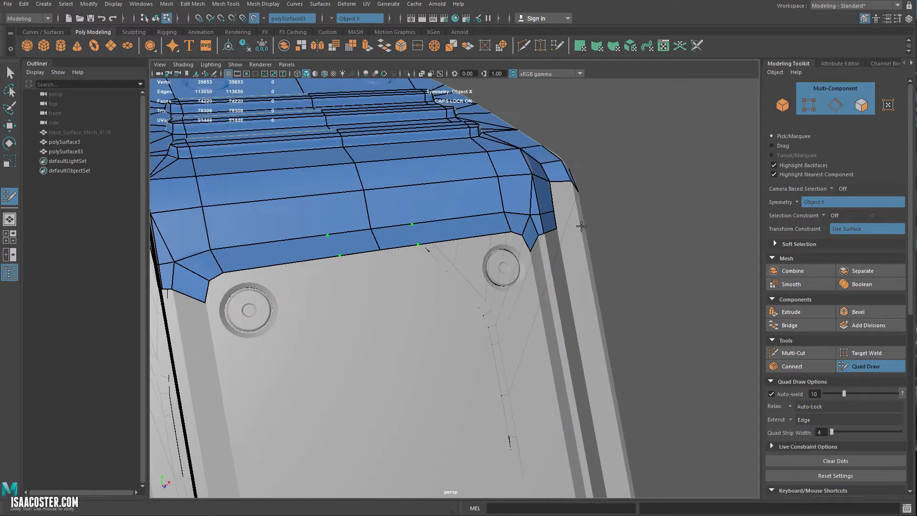
- Place a Quad Draw dot on the outer frame edge and fill the open quads at the rear panel's upper outer corner
mouse_move(586, 205)
left_mouse_down()
mouse_move(582, 211)
mouse_move(624, 220)
mouse_move(604, 232)
mouse_move(596, 177)
left_mouse_up()
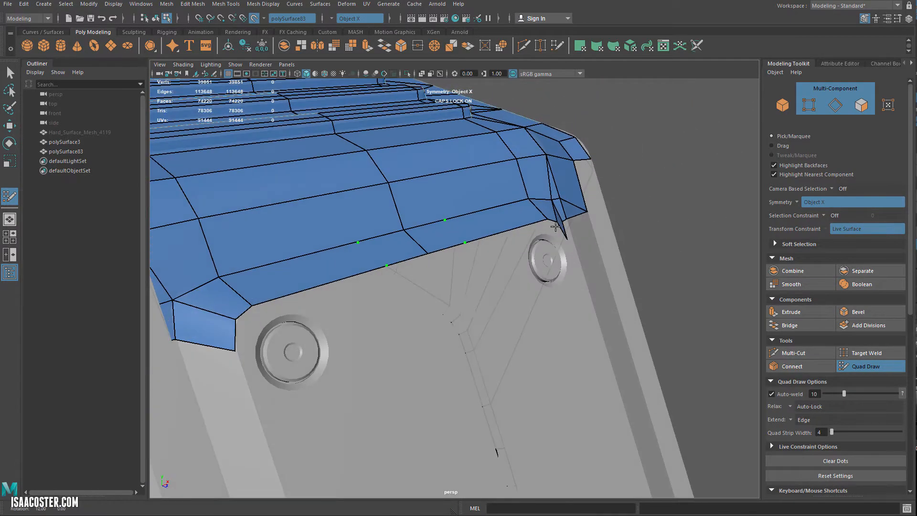
left_click_drag(621, 221, 551, 236, "alt")
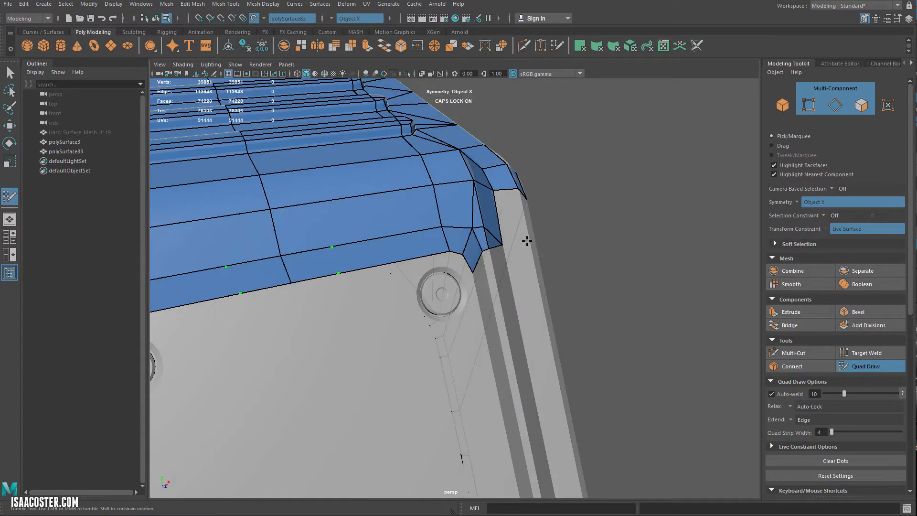
left_click(529, 239)
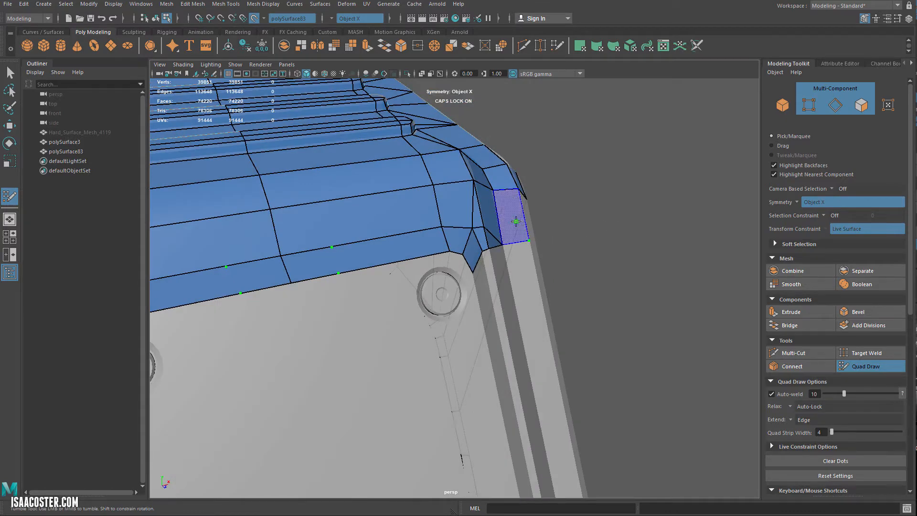
left_click(466, 307, "shift")
left_click_drag(458, 304, 380, 307, "alt")
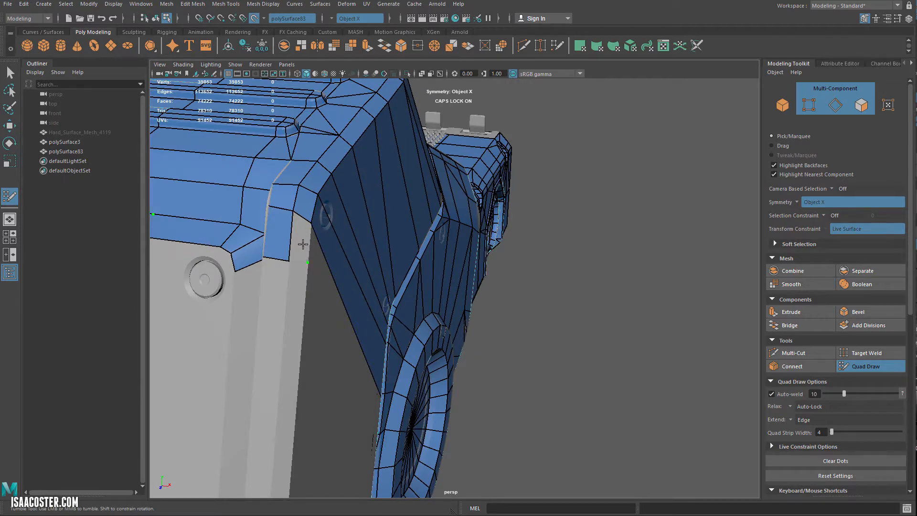
left_click(310, 354, "shift")
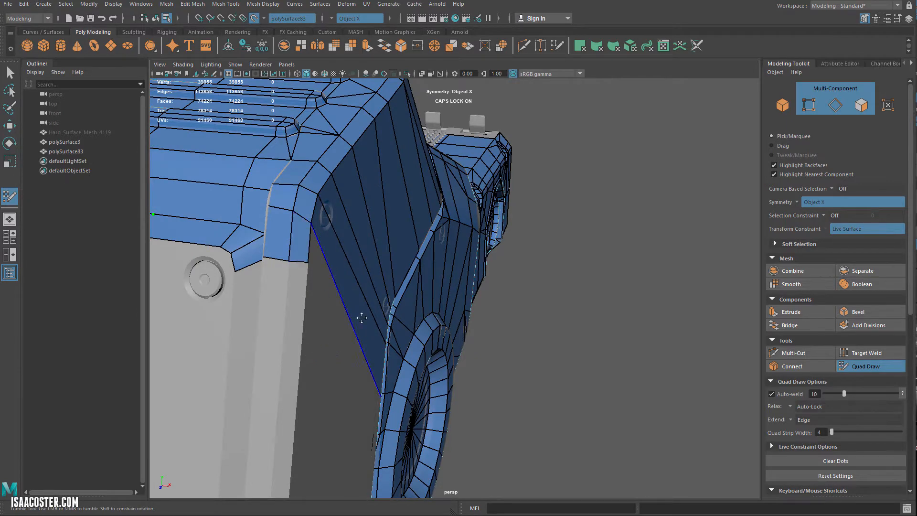
- Place Quad Draw dots across the bevelled side rim about halfway down the rear panel
mouse_move(310, 354)
left_mouse_down("alt")
mouse_move(408, 309)
mouse_move(377, 309)
mouse_move(320, 265)
mouse_move(342, 269)
left_mouse_up("alt")
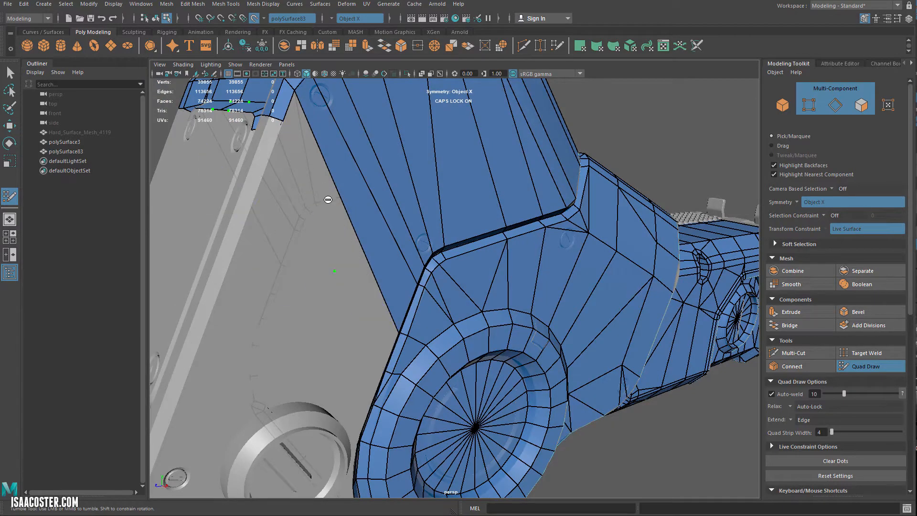
middle_click_drag(307, 273, 385, 299, "alt")
left_click_drag(357, 393, 386, 342, "alt")
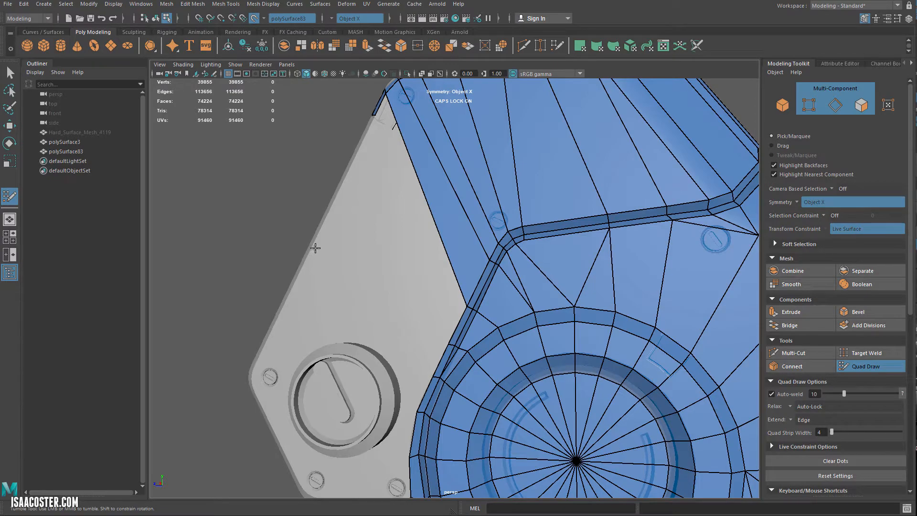
left_click_drag(315, 245, 452, 310, "alt")
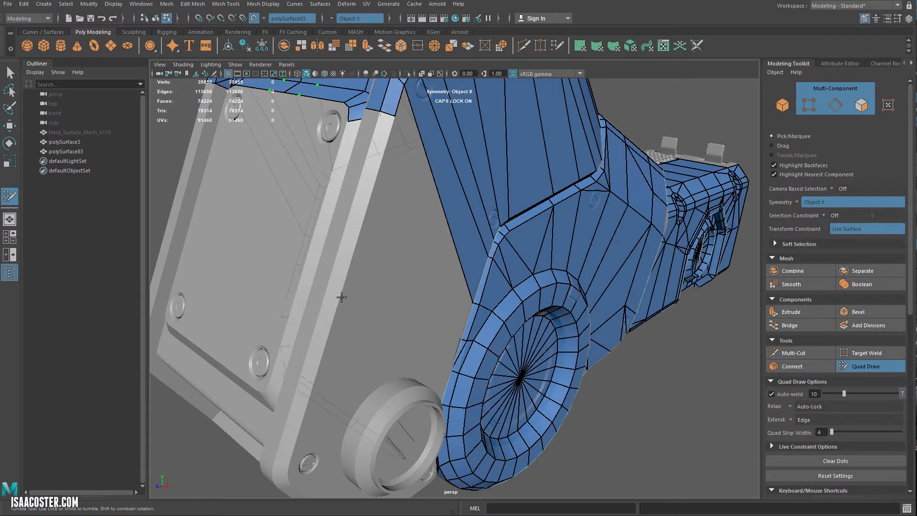
left_click_drag(389, 319, 352, 304, "alt")
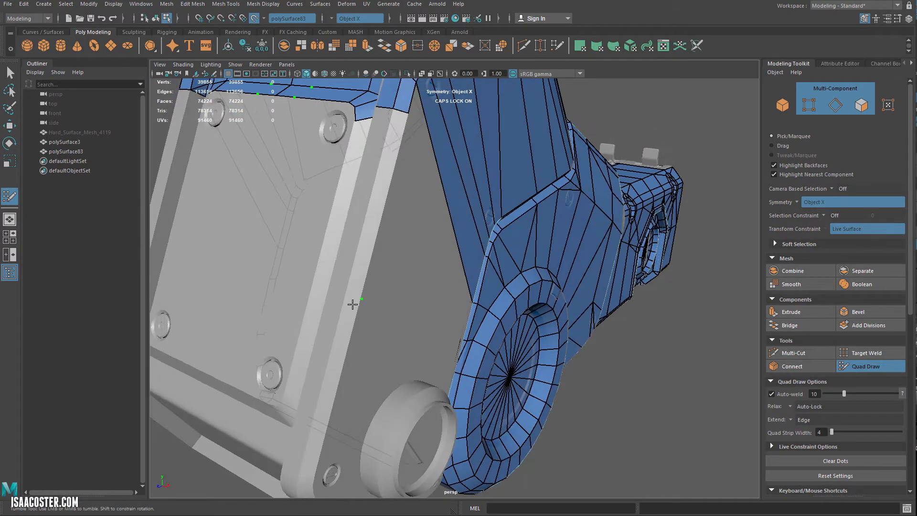
left_click(371, 246, "shift")
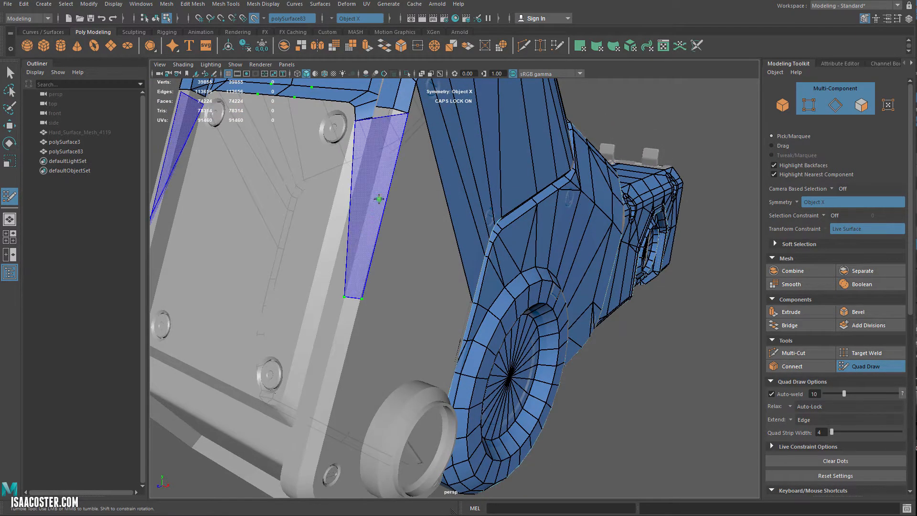
left_click_drag(379, 199, 500, 262, "alt")
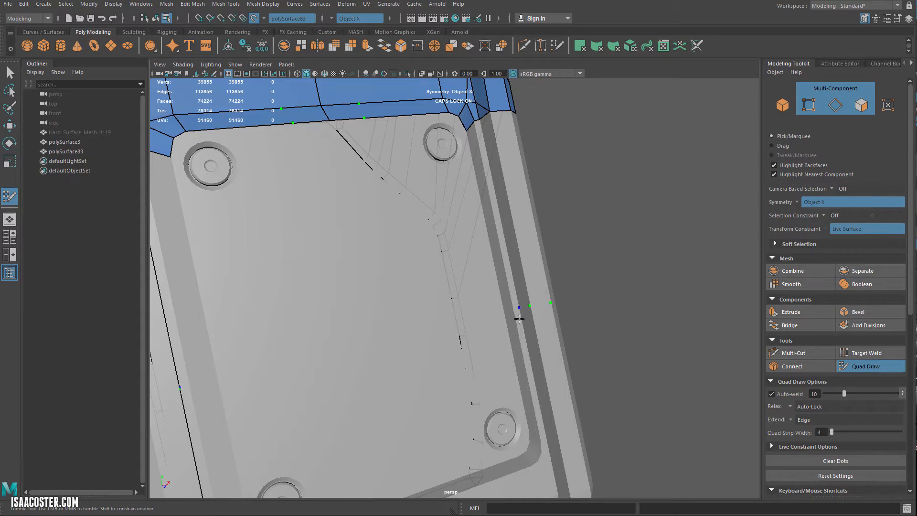
left_click_drag(519, 318, 492, 221, "alt")
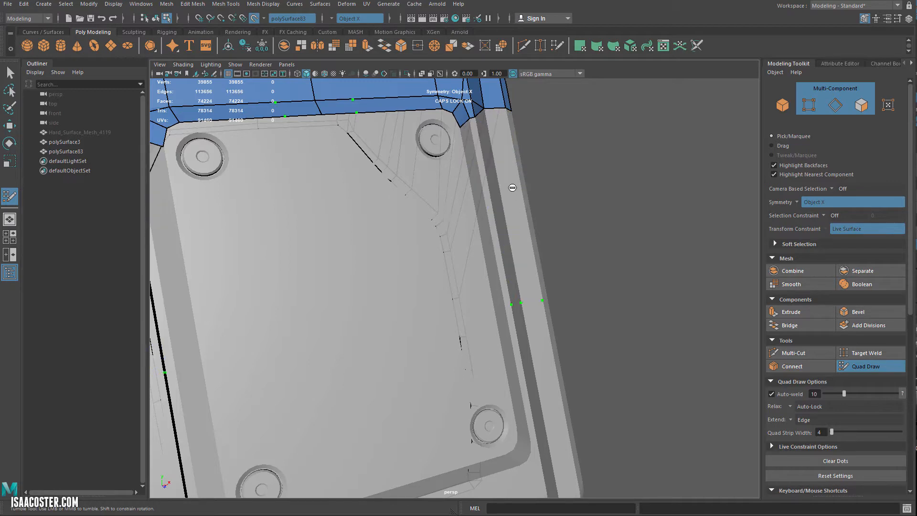
left_click_drag(493, 146, 524, 163, "alt")
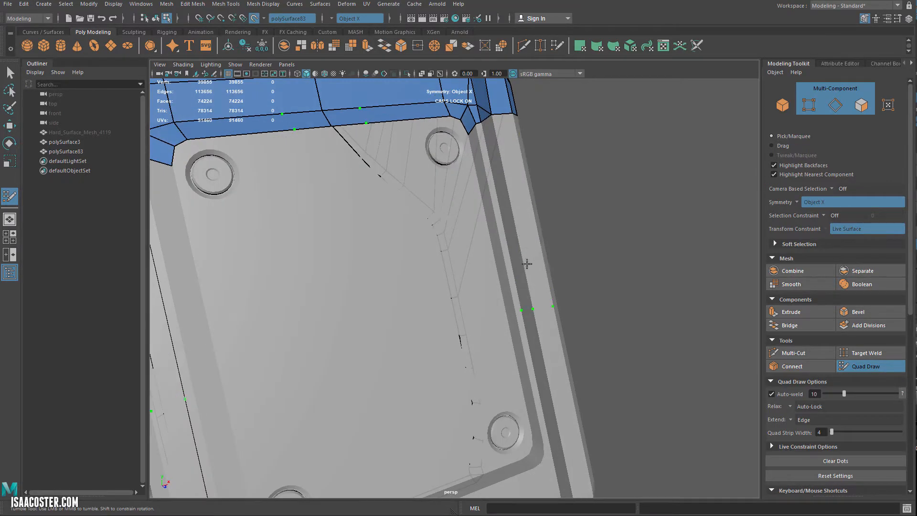
- Fill the quads between the upper corner faces and the halfway dots to extend the strip down the side rim
mouse_move(521, 218)
left_mouse_down("alt")
mouse_move(445, 260)
mouse_move(383, 219)
left_mouse_up("alt")
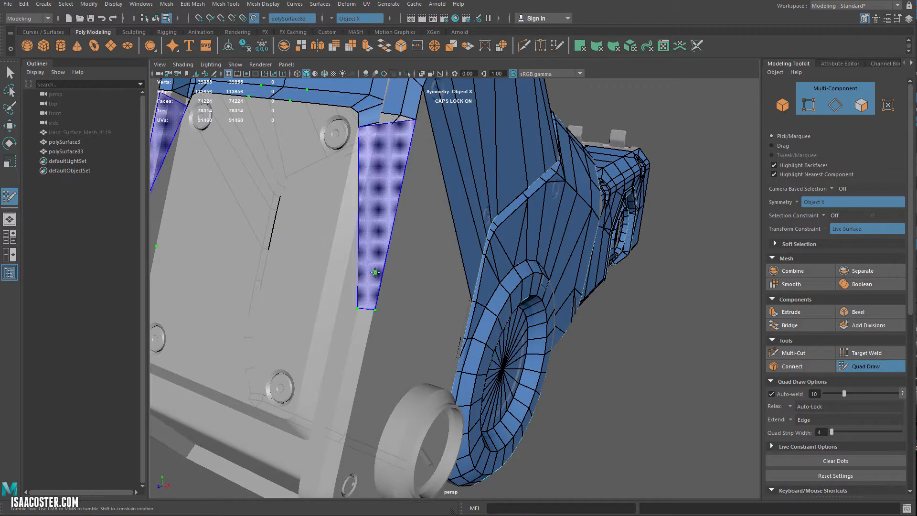
left_click_drag(400, 177, 382, 258, "alt")
middle_click_drag(371, 206, 396, 213, "alt")
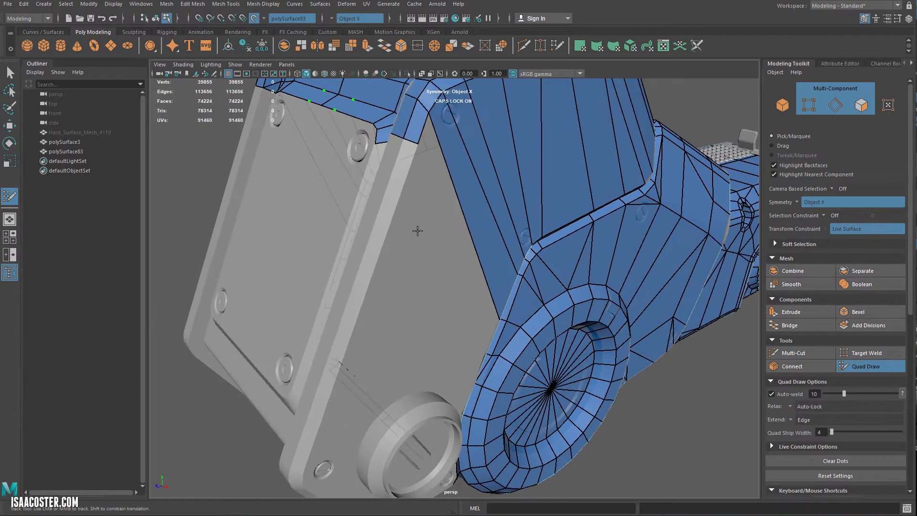
mouse_move(404, 158)
left_mouse_down()
mouse_move(356, 305)
mouse_move(534, 286)
left_mouse_up()
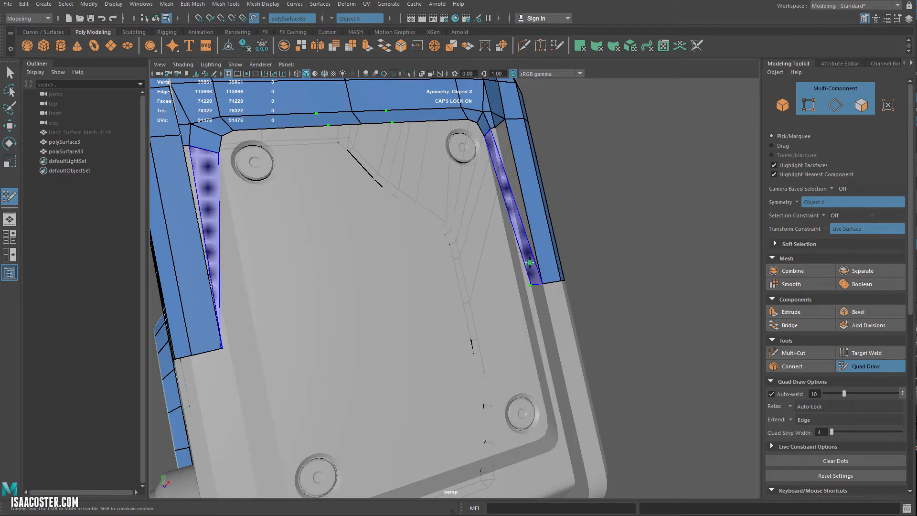
right_click_drag(530, 210, 566, 195, "alt")
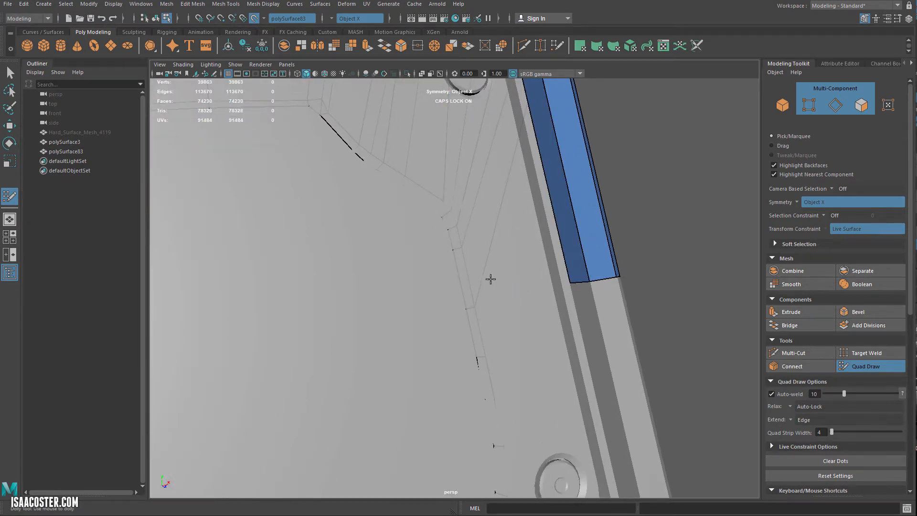
right_click_drag(490, 279, 452, 242, "alt")
- Fill the large side face between the rear rim and the wheel-arch edge, plus the narrow triangular gap beside it
left_click_drag(452, 242, 421, 243, "alt")
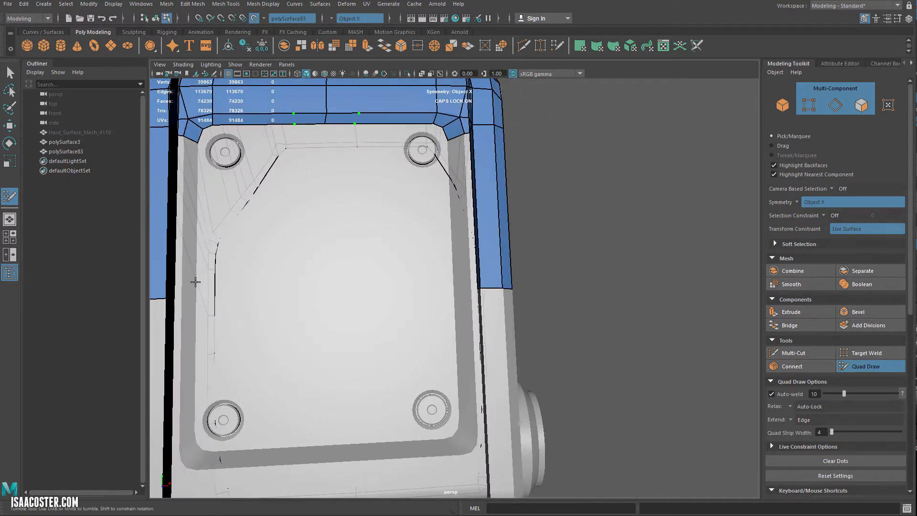
left_click_drag(465, 283, 456, 318, "alt")
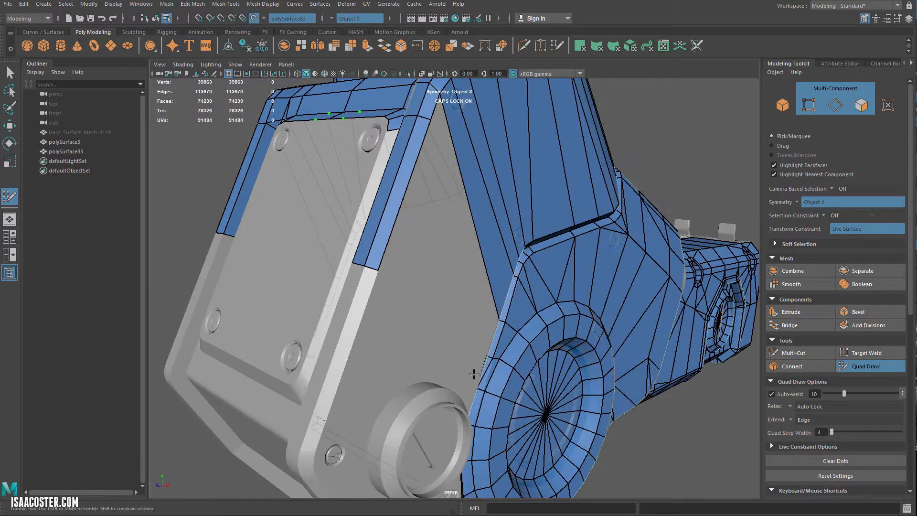
middle_click_drag(501, 398, 494, 342, "alt")
right_click_drag(494, 342, 522, 348, "alt")
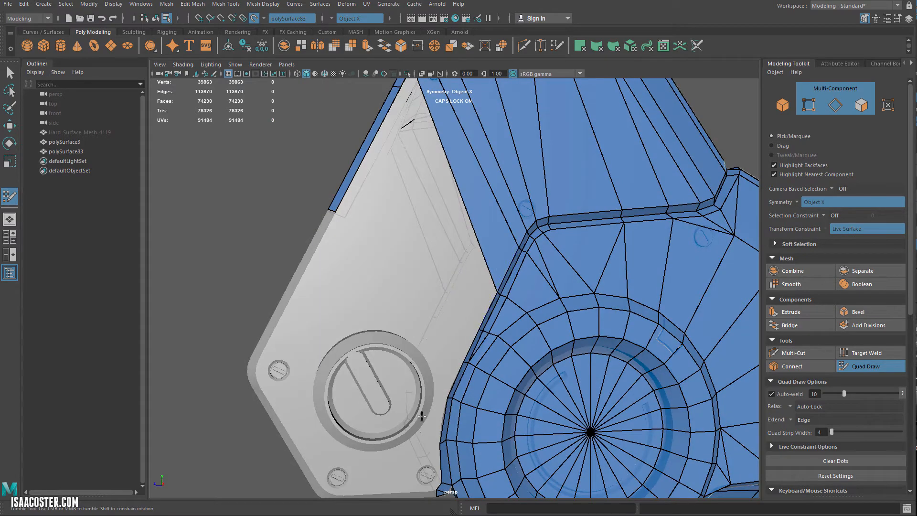
left_click_drag(521, 348, 481, 264, "alt")
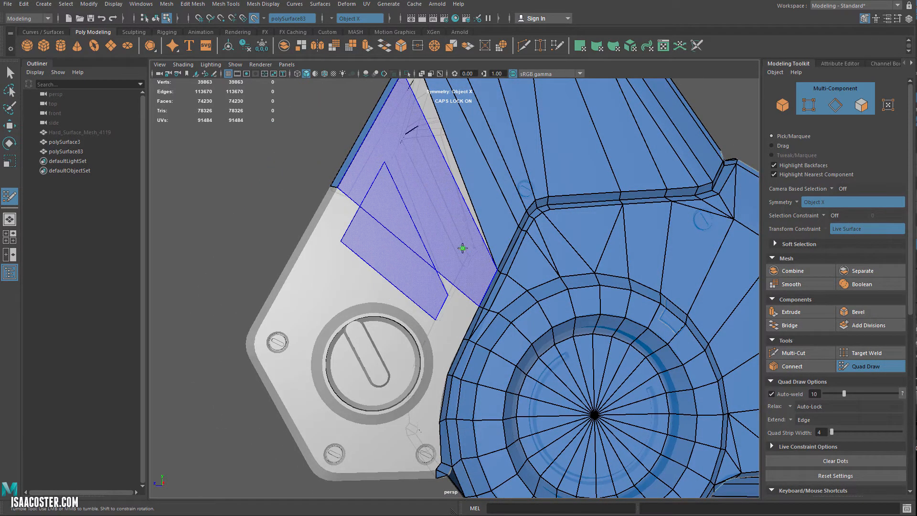
left_click(434, 229, "shift")
mouse_move(434, 229)
left_mouse_down("alt")
mouse_move(391, 267)
mouse_move(447, 230)
left_mouse_up("alt")
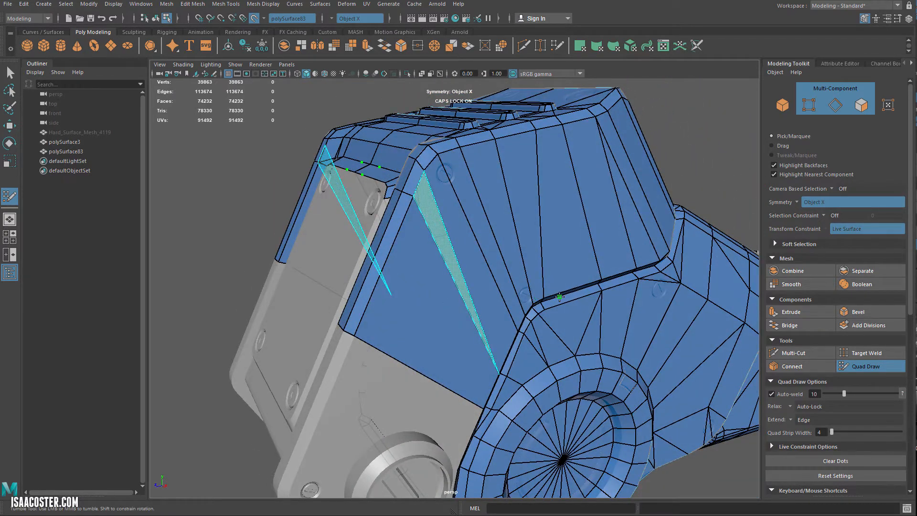
left_click(545, 349, "shift")
left_click_drag(570, 320, 495, 299, "alt")
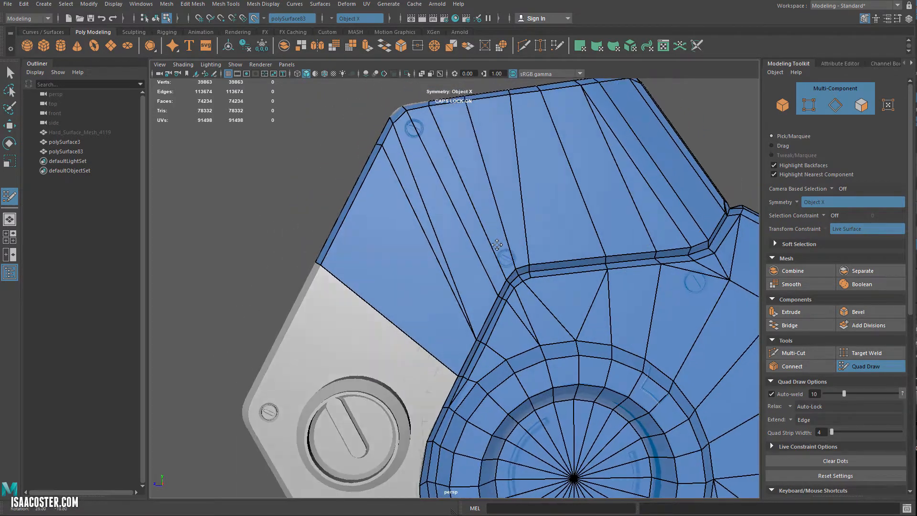
- Examine the uncovered lower side panel around the circular knob and its screws
middle_click_drag(495, 299, 491, 267, "alt")
scroll(491, 267, "down", 2)
left_click_drag(488, 308, 548, 276, "alt")
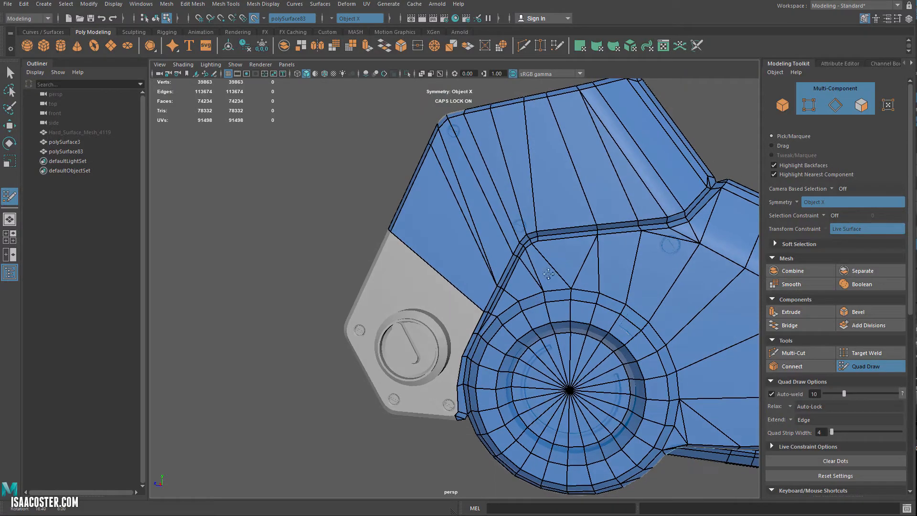
middle_click_drag(557, 260, 528, 264, "alt")
mouse_move(528, 264)
left_mouse_down("alt")
mouse_move(563, 249)
mouse_move(545, 264)
left_mouse_up("alt")
middle_click_drag(546, 265, 568, 231, "alt")
left_click_drag(568, 231, 526, 250, "alt")
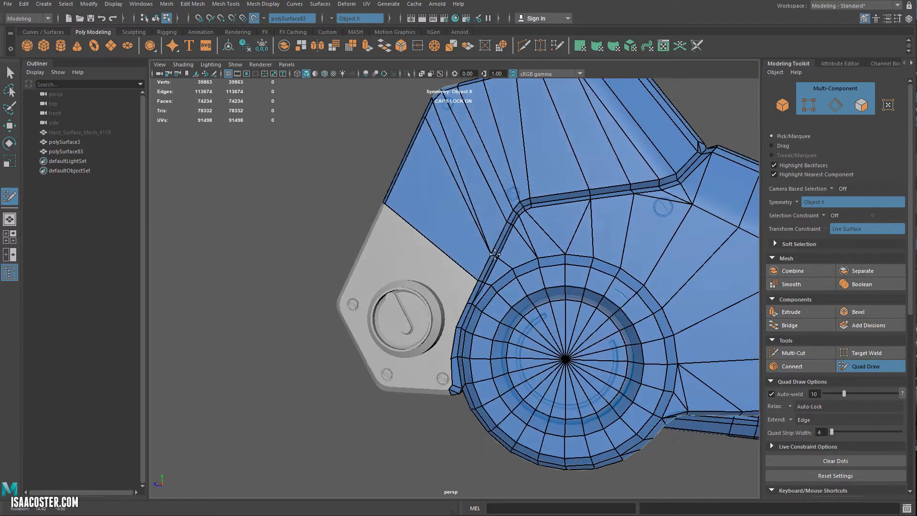
middle_click_drag(526, 250, 571, 227, "alt")
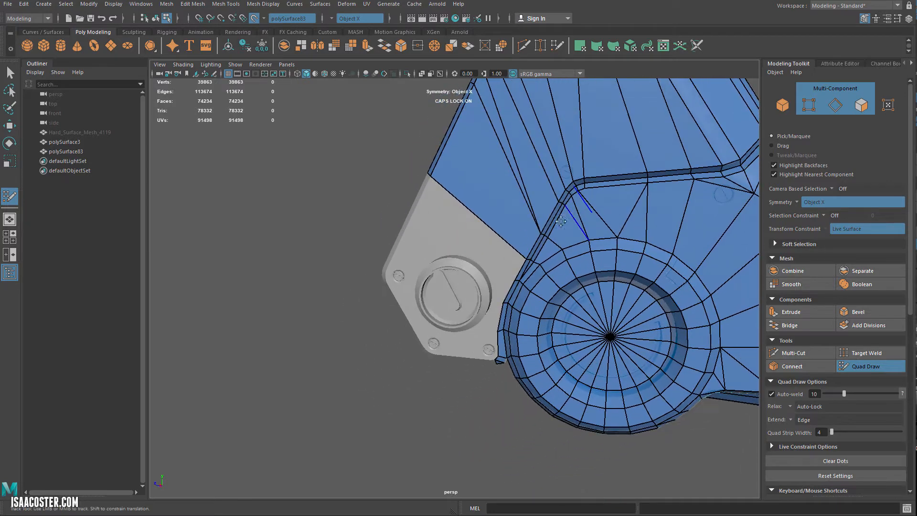
left_click_drag(570, 226, 557, 286, "alt")
middle_click_drag(557, 287, 539, 275, "alt")
right_click_drag(540, 275, 573, 278, "alt")
left_click_drag(573, 278, 535, 286, "alt")
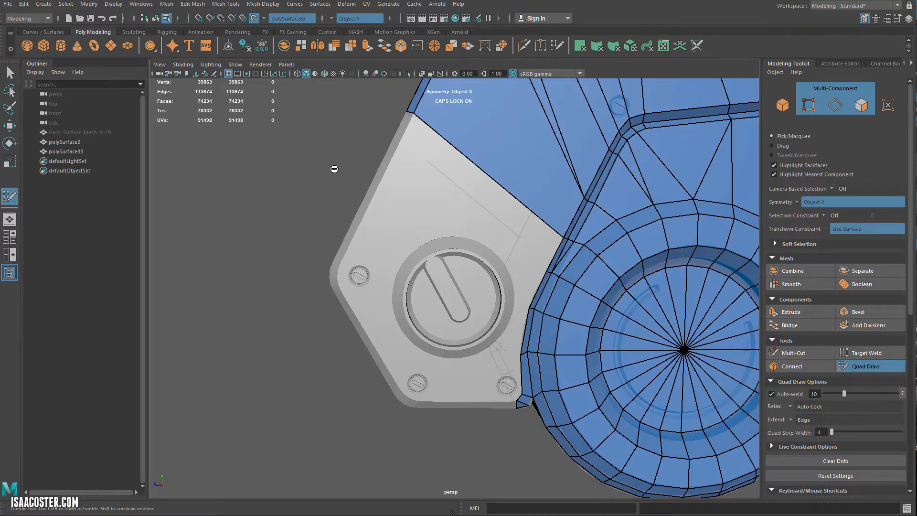
- Exit Quad Draw, turn off the live surface and select a face on the side knob's slot
left_click(9, 73)
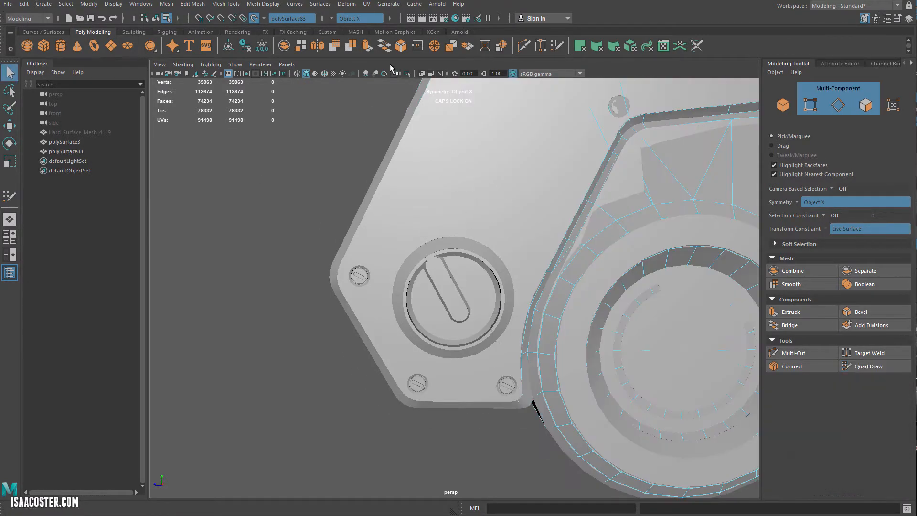
left_click(254, 18)
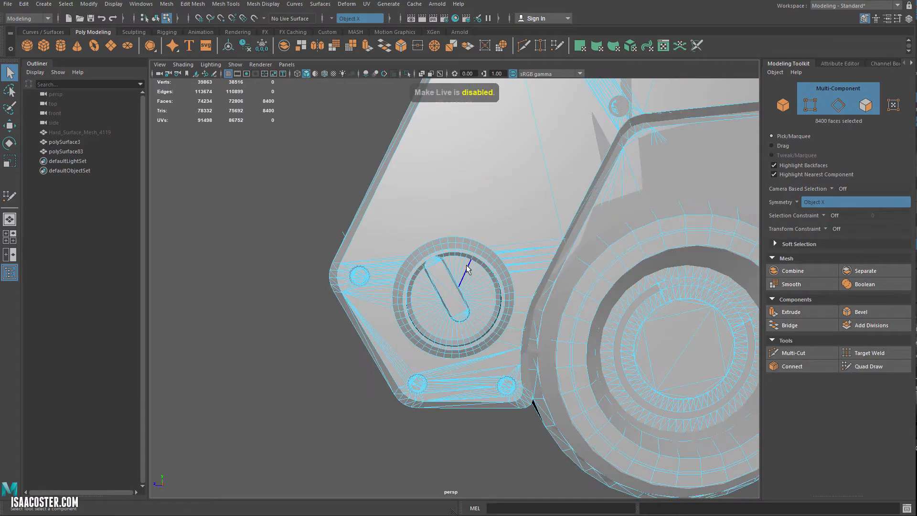
key("F8")
right_click_drag(467, 268, 469, 288)
left_click(444, 292)
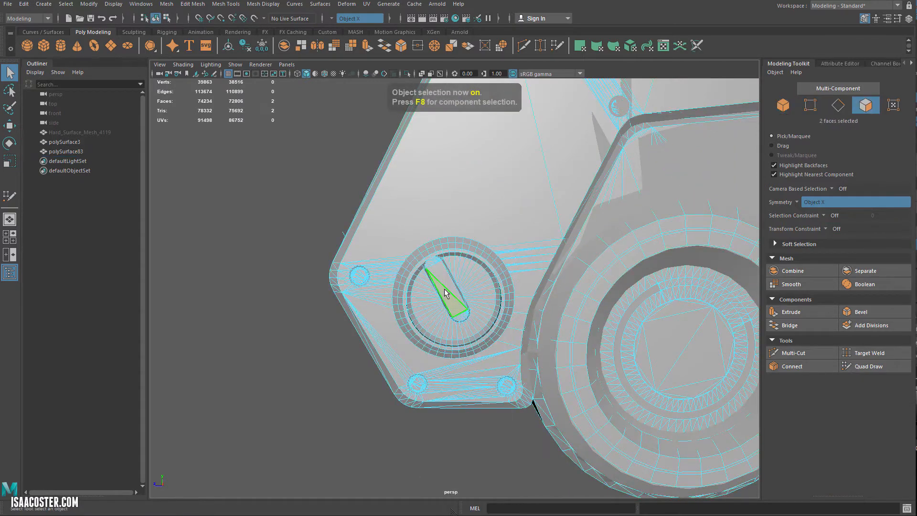
- Grow the face selection over the circular side knob and separate its shells from the reference mesh
key("greater")
key("greater")
key("greater")
key("greater")
left_click_drag(449, 286, 379, 299, "alt")
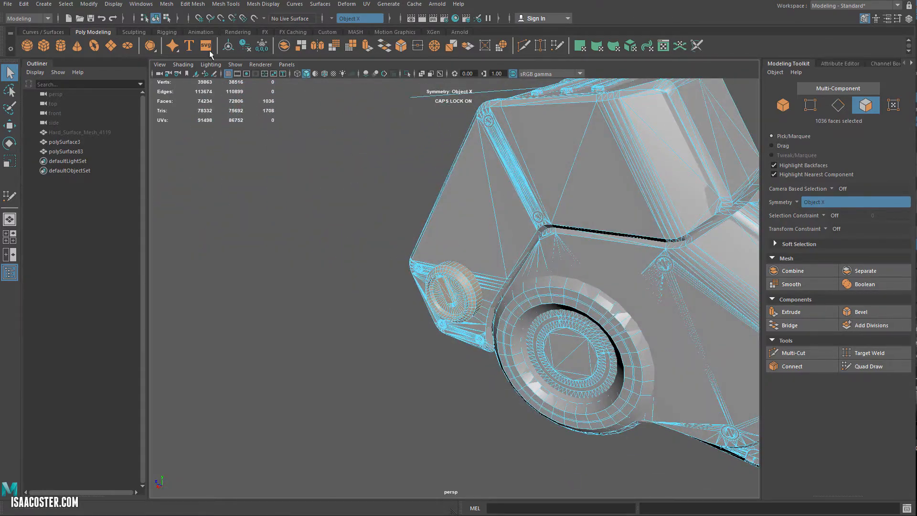
left_click(166, 3)
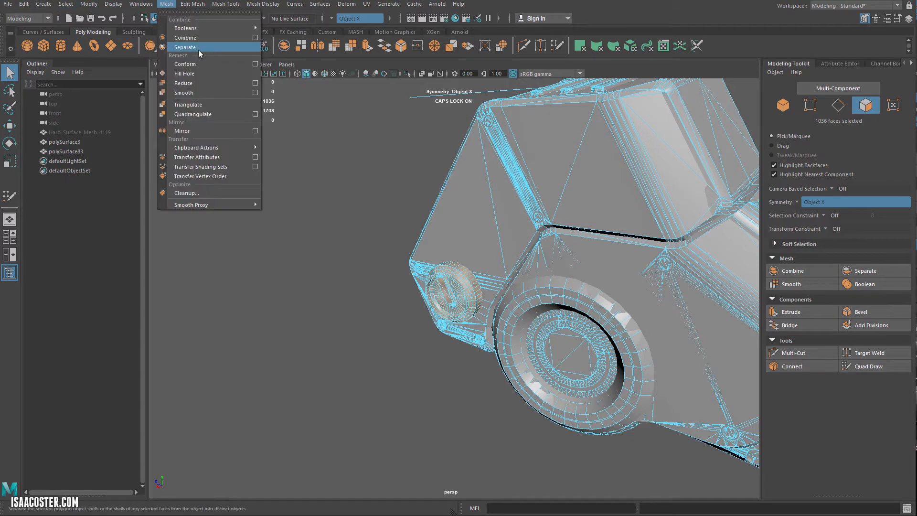
left_click(186, 50)
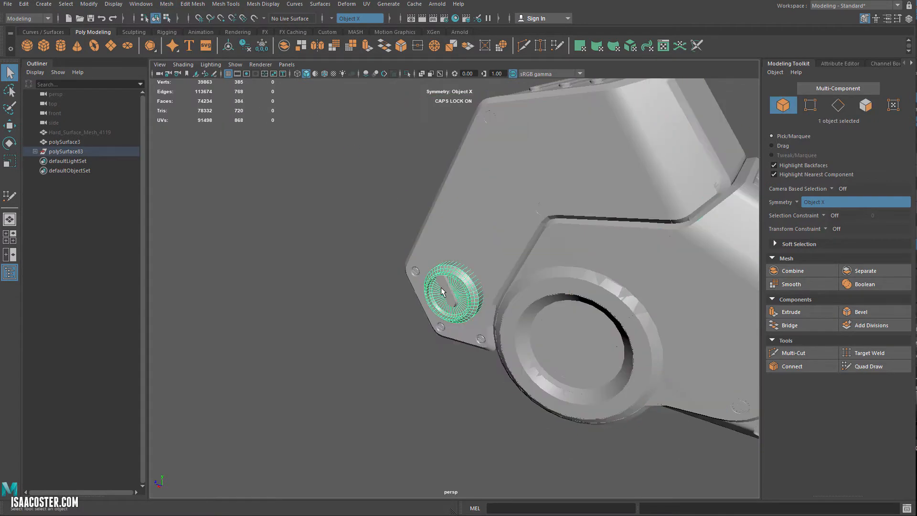
- Combine the circular knob and slot shells from both sides of the model into one mesh and hide it
left_click_drag(309, 281, 524, 289, "alt")
left_click(450, 291)
left_click(452, 292, "shift")
left_click(455, 291, "shift")
left_click(450, 296, "shift")
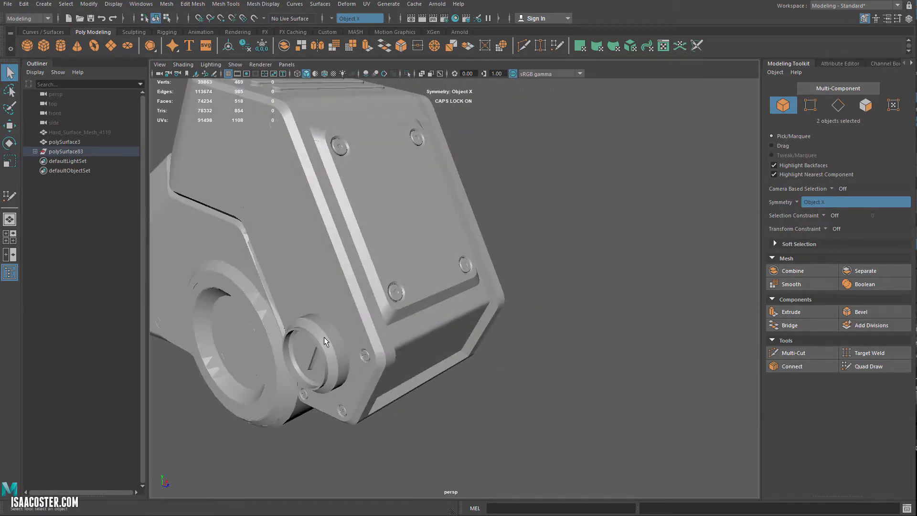
left_click(324, 338, "shift")
left_click(316, 353, "shift")
left_click(167, 4)
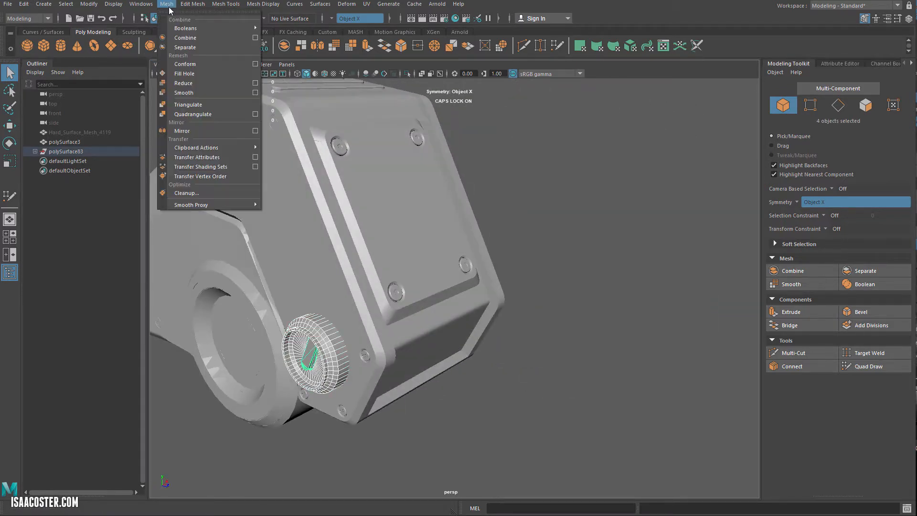
left_click(177, 35)
left_click_drag(600, 214, 435, 219, "alt")
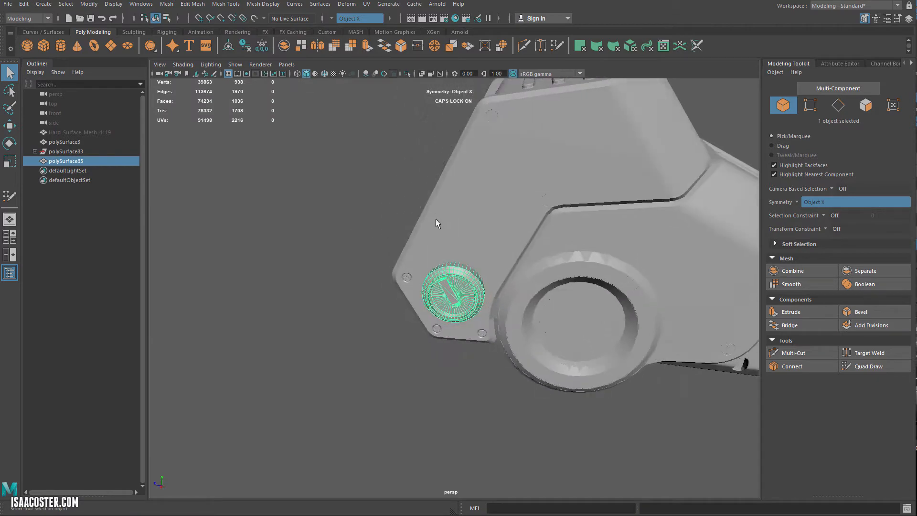
key("ctrl+h")
- Make the remaining visible reference mesh the live surface and select the retopology mesh polySurface3
left_click_drag(502, 258, 426, 288, "alt")
left_click(426, 288)
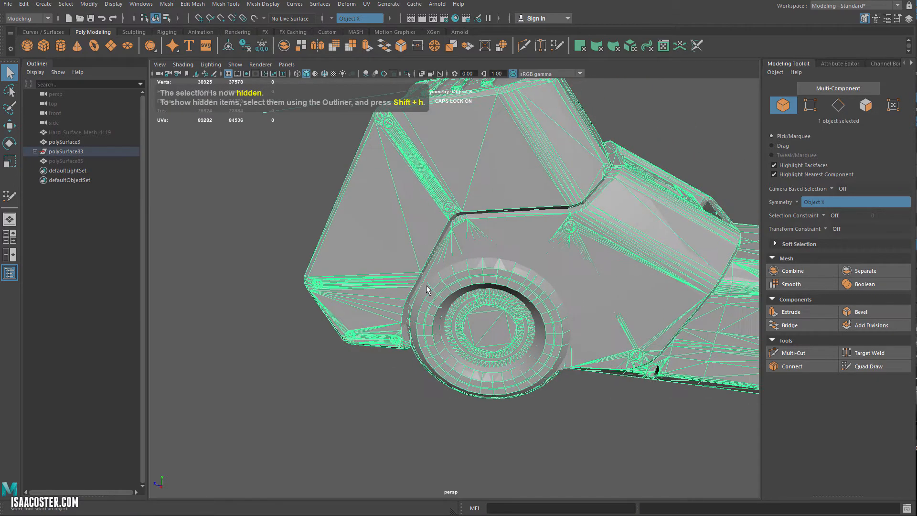
left_click(474, 250)
left_click(614, 191)
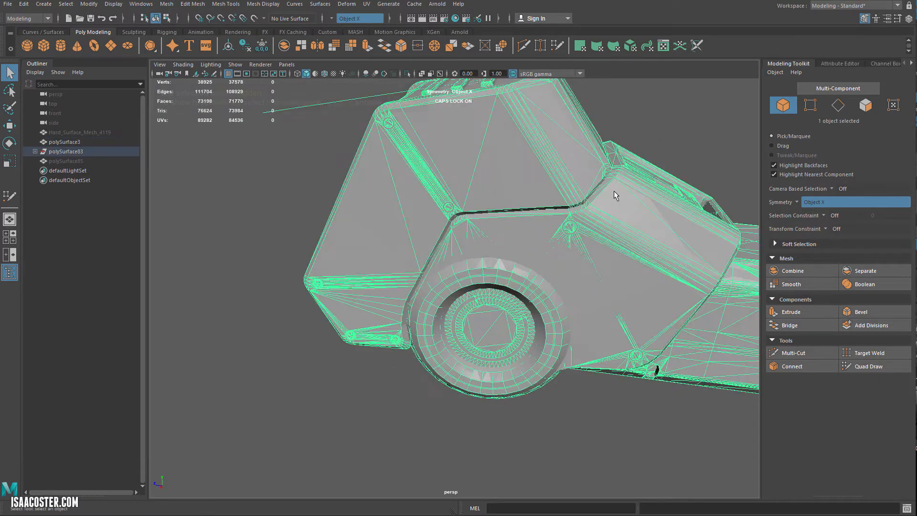
left_click(254, 18)
left_click(620, 204)
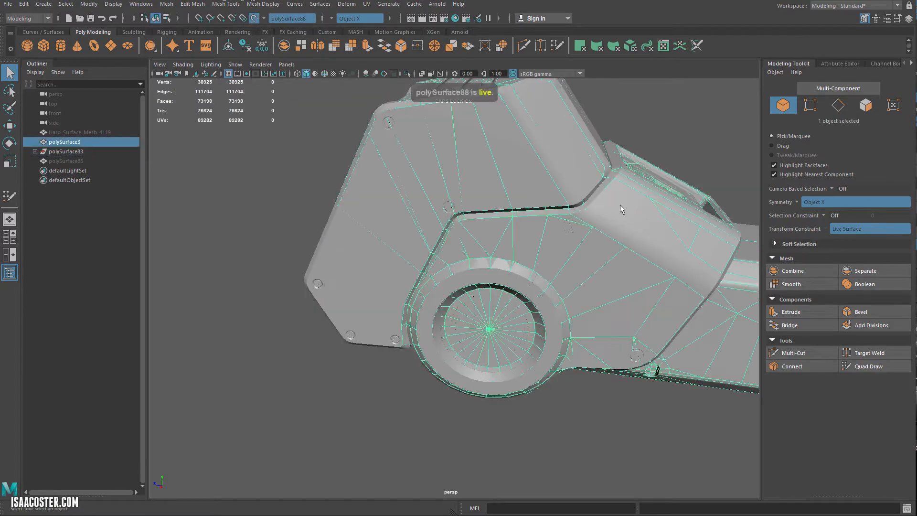
- Draw three quads with Quad Draw around the rear bend of the side panel's rim, beside the nearest screw
left_click(866, 366)
mouse_move(554, 239)
left_mouse_down("alt")
mouse_move(520, 254)
mouse_move(573, 254)
left_mouse_up("alt")
scroll(413, 281, "up", 2)
mouse_move(413, 281)
left_mouse_down("alt")
mouse_move(452, 262)
mouse_move(374, 259)
mouse_move(416, 310)
mouse_move(405, 294)
left_mouse_up("alt")
scroll(388, 261, "up", 2)
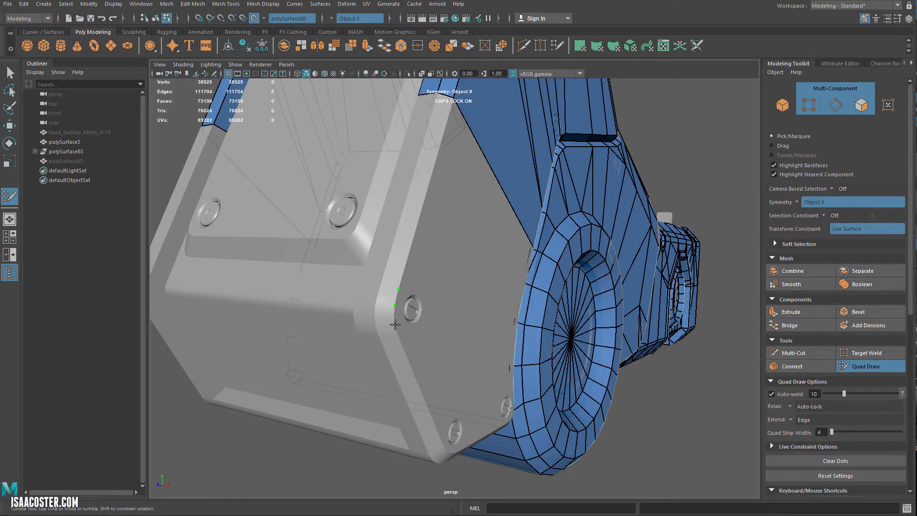
left_click_drag(430, 338, 431, 353, "alt")
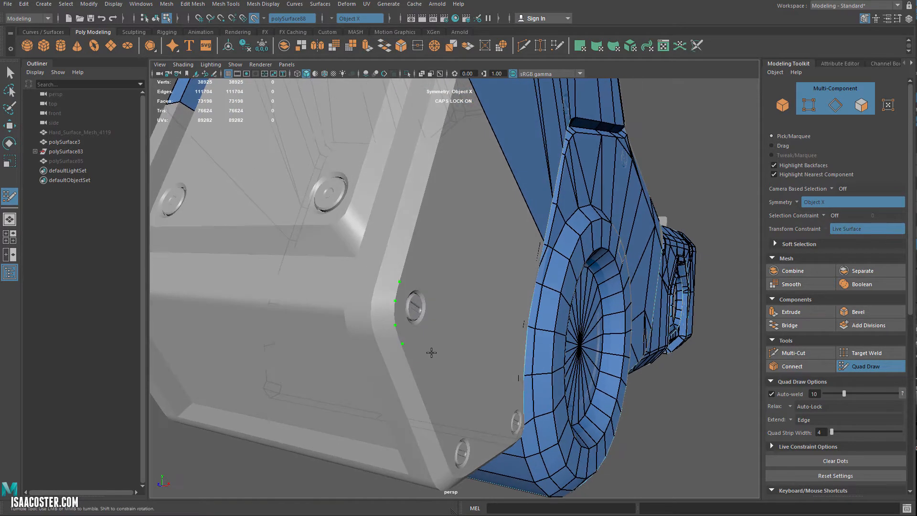
left_click(374, 331)
left_click(386, 338, "shift")
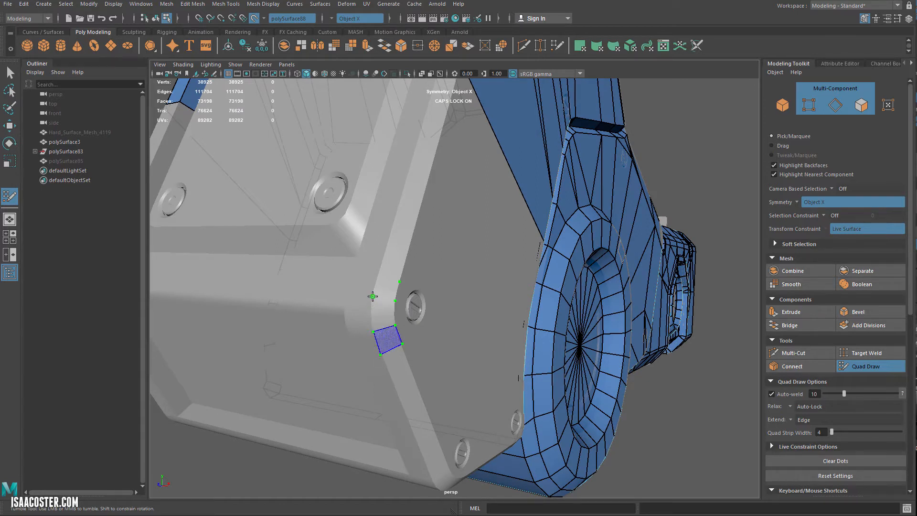
key("shift")
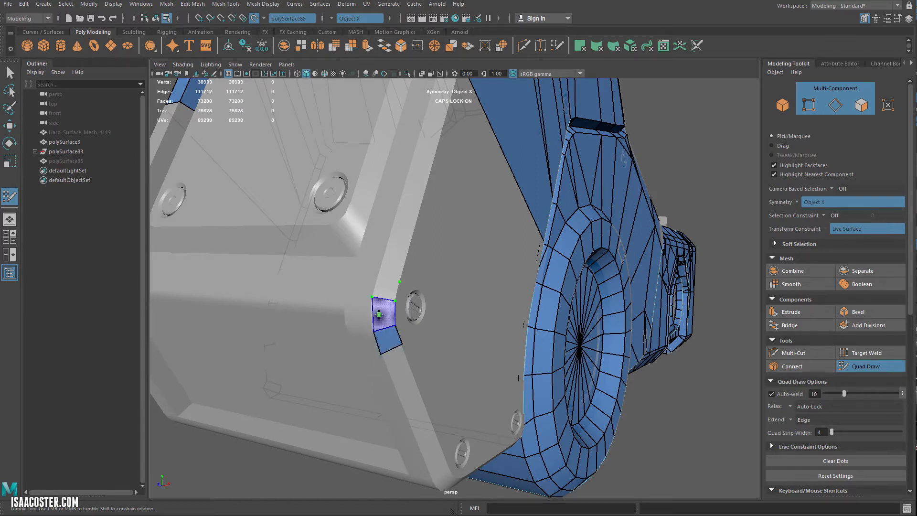
left_click(379, 271, "shift")
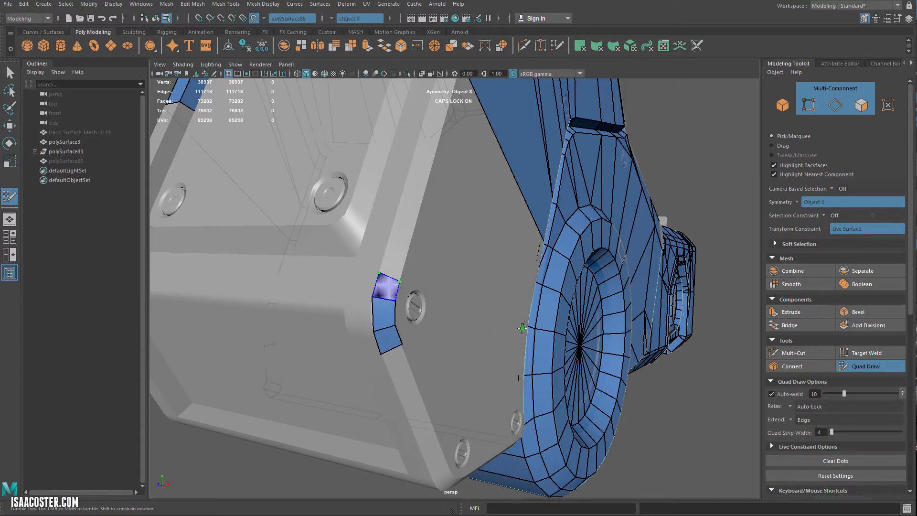
left_click(520, 329, "shift")
- Fill the two long rim strips above and below the new bend quads, down to the lower corner
mouse_move(446, 378)
left_mouse_down("alt")
mouse_move(526, 352)
mouse_move(442, 336)
mouse_move(499, 260)
mouse_move(487, 267)
mouse_move(584, 184)
left_mouse_up("alt")
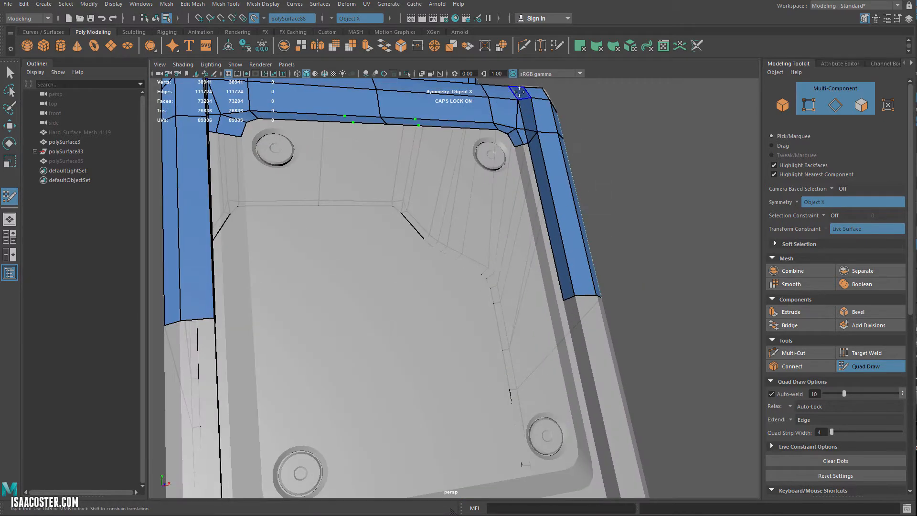
mouse_move(547, 344)
left_mouse_down("alt")
mouse_move(538, 296)
mouse_move(556, 292)
mouse_move(530, 256)
mouse_move(461, 224)
left_mouse_up("alt")
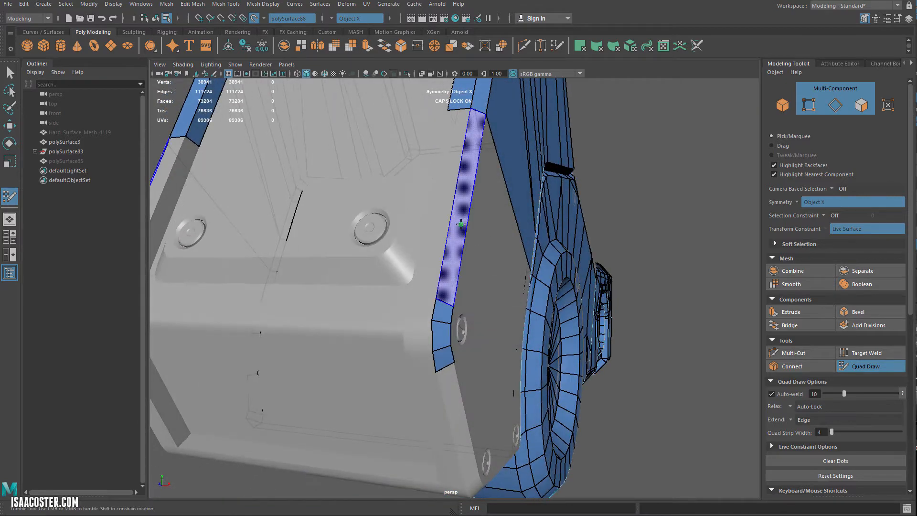
left_click(506, 291, "shift")
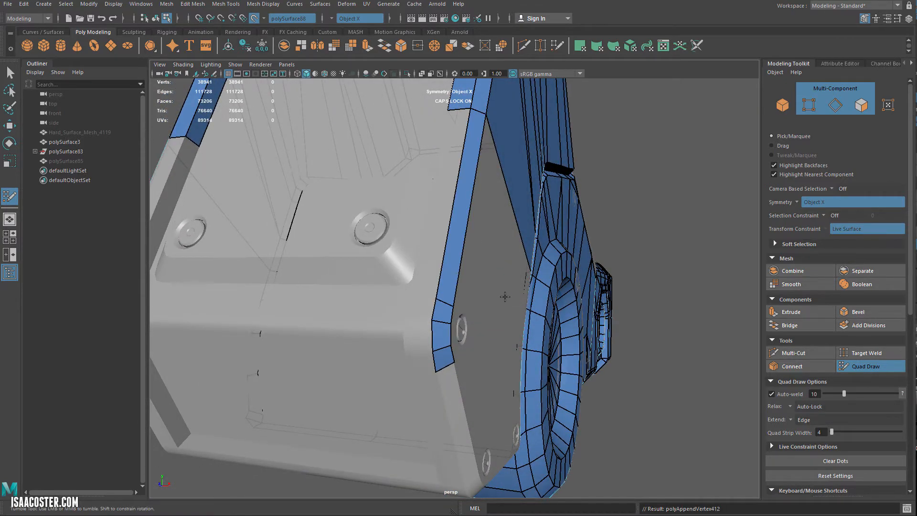
mouse_move(501, 295)
left_mouse_down("alt")
mouse_move(540, 293)
mouse_move(485, 286)
mouse_move(441, 376)
left_mouse_up("alt")
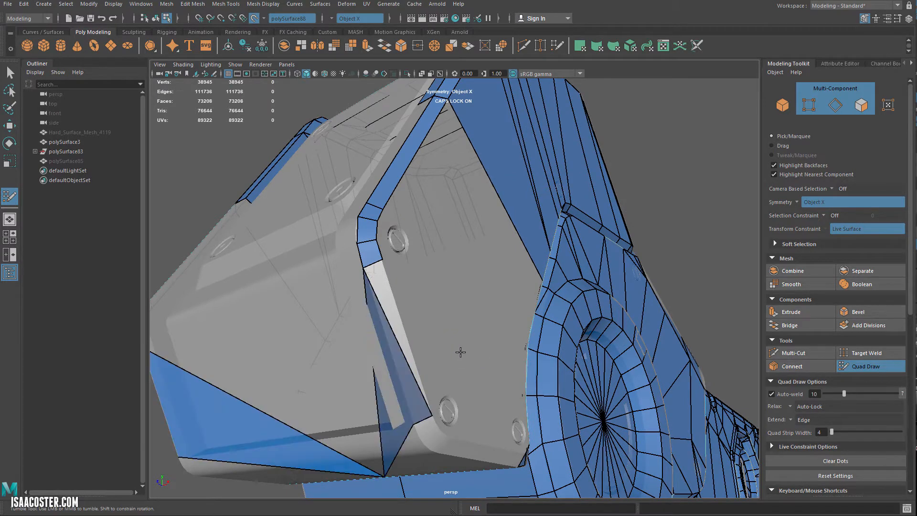
left_click_drag(458, 348, 459, 333, "alt")
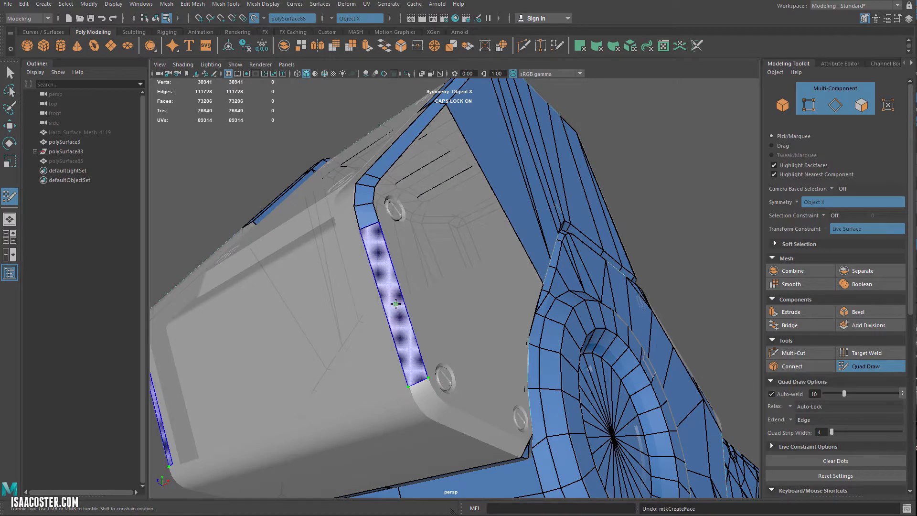
left_click(423, 395, "shift")
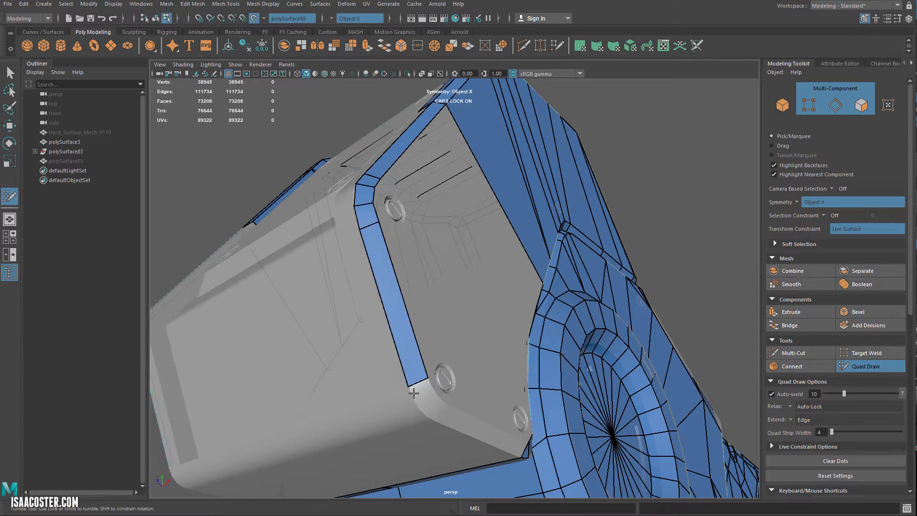
- Continue the rim strip along the lower edge to the wheel arch and close the rounded lower corner with two quads
left_click_drag(423, 395, 386, 382, "alt")
right_click_drag(386, 382, 381, 380, "alt")
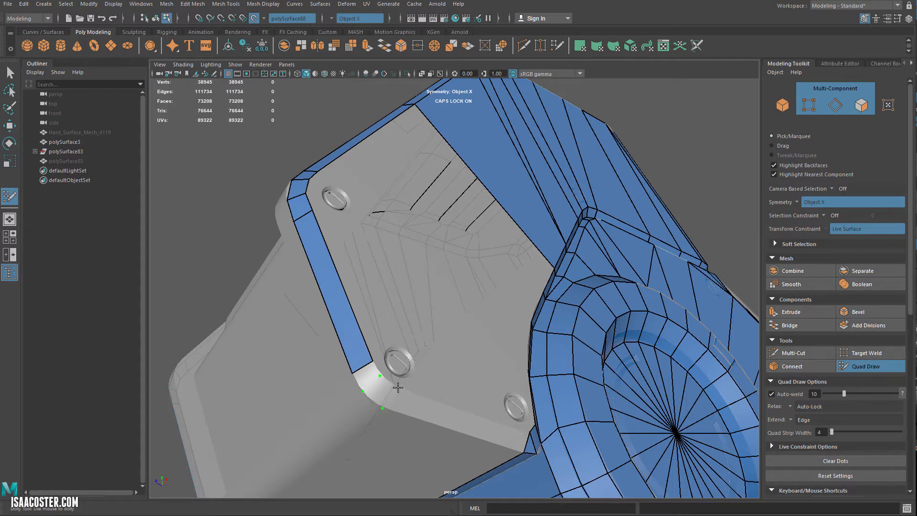
key("shift")
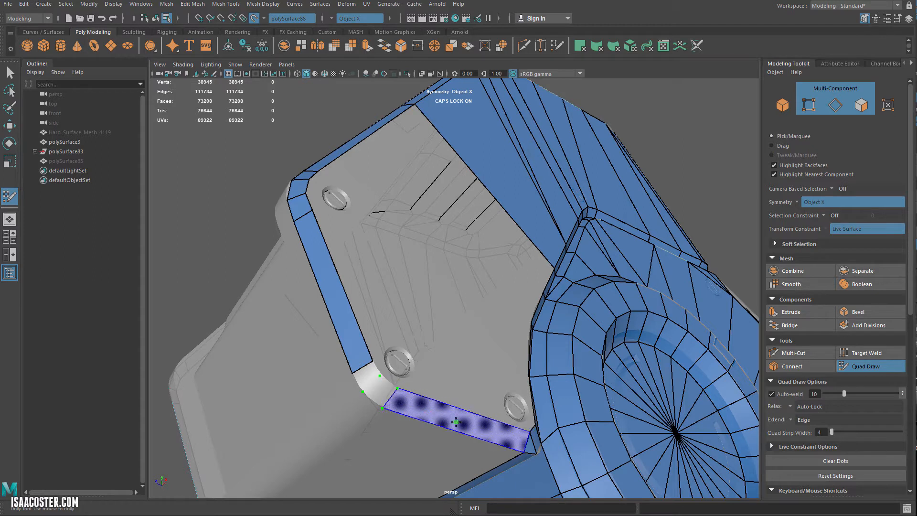
left_click(382, 402, "shift")
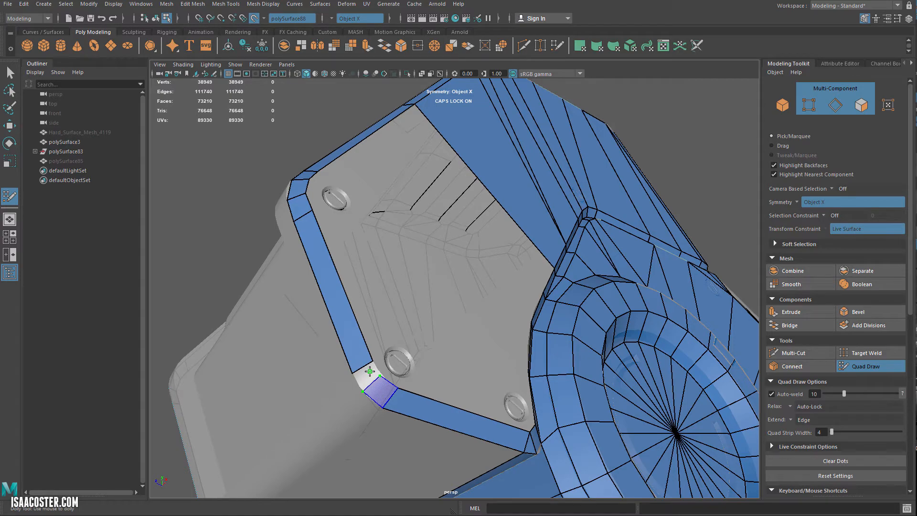
left_click(370, 371, "shift")
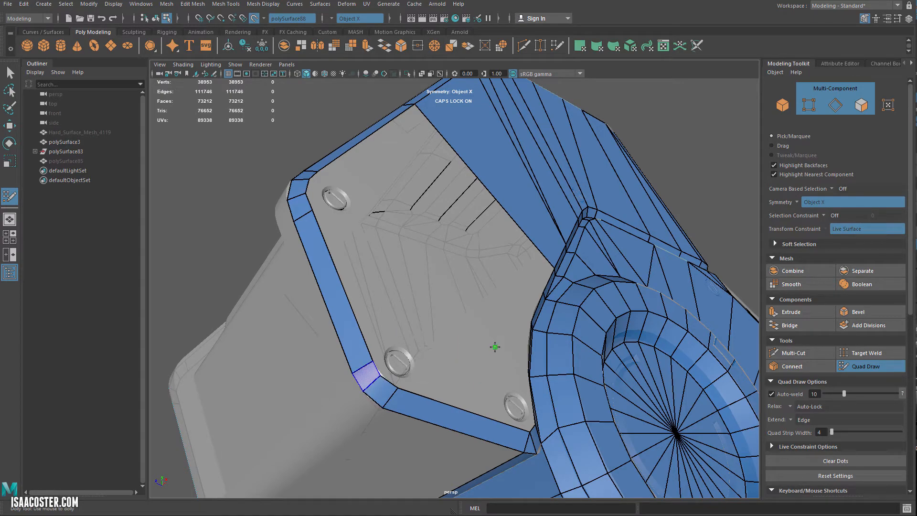
left_click(494, 347, "shift")
- Fill the side panel with a large quad from the rim to the wheel-arch edge, just above the rear screw
mouse_move(451, 328)
left_mouse_down("alt")
mouse_move(477, 334)
mouse_move(421, 350)
mouse_move(449, 367)
left_mouse_up("alt")
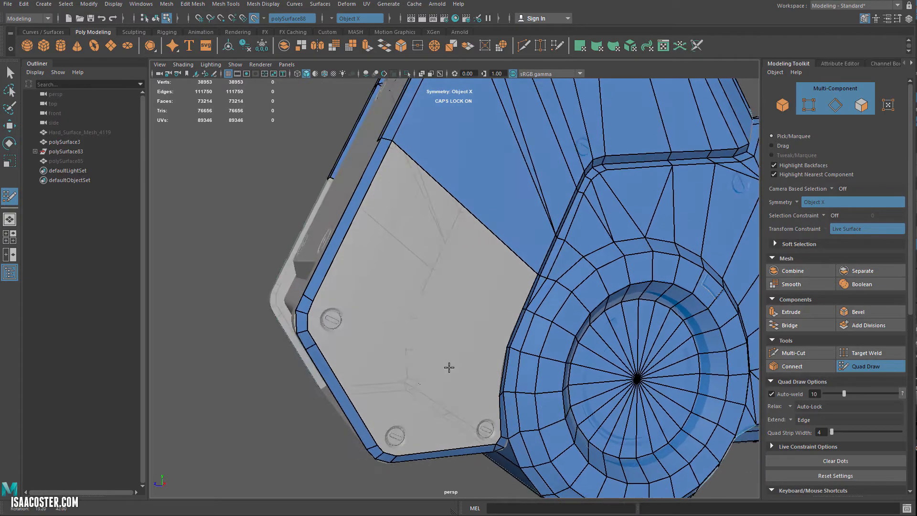
left_click_drag(360, 331, 380, 327, "alt")
left_click_drag(379, 323, 396, 308, "alt")
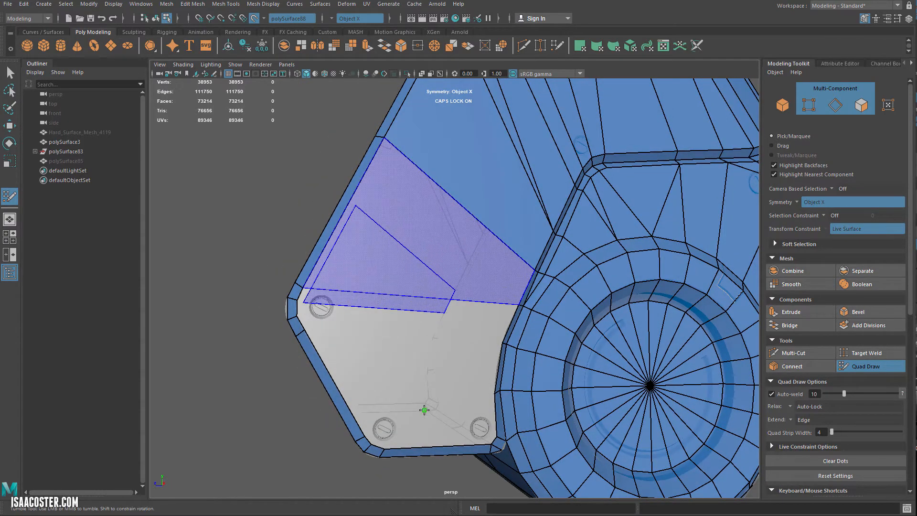
left_click(405, 374, "shift")
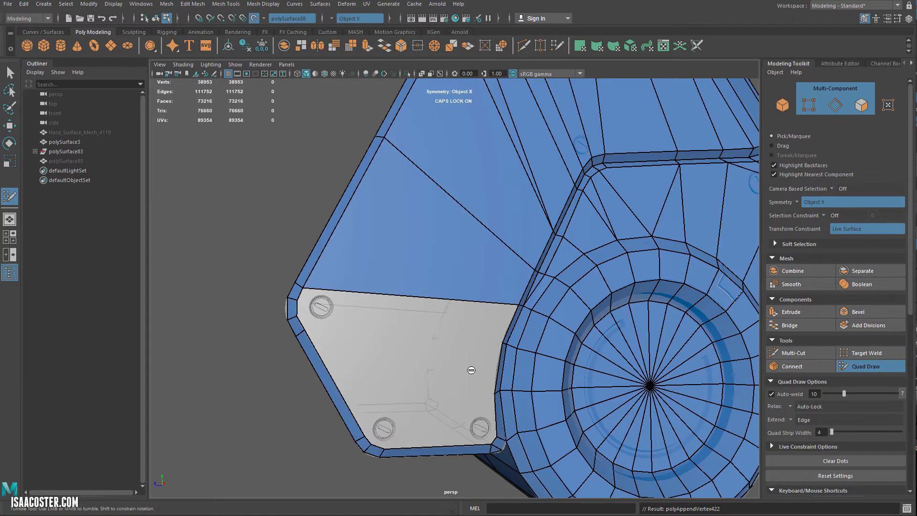
- Turn off Caps Lock and fill a quad across the side panel between the rear screw and the lower two screws
left_click_drag(471, 369, 396, 384, "alt")
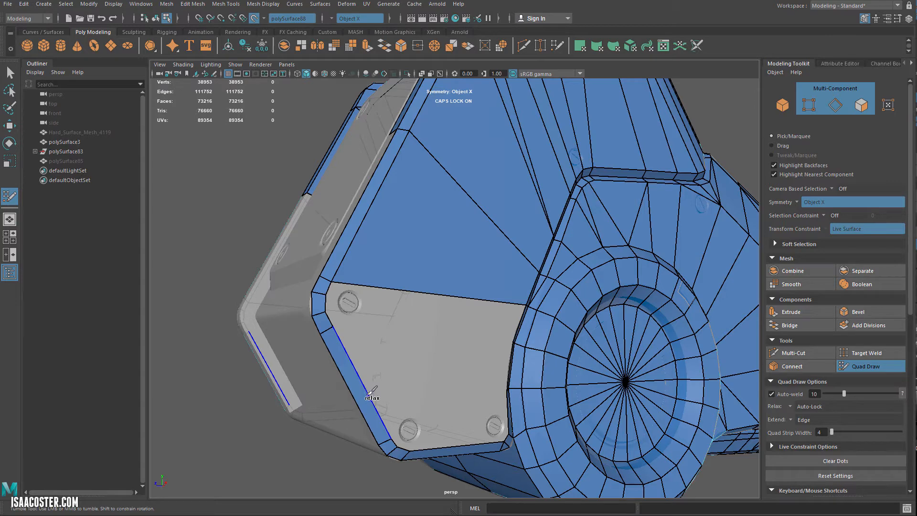
key("Caps_Lock")
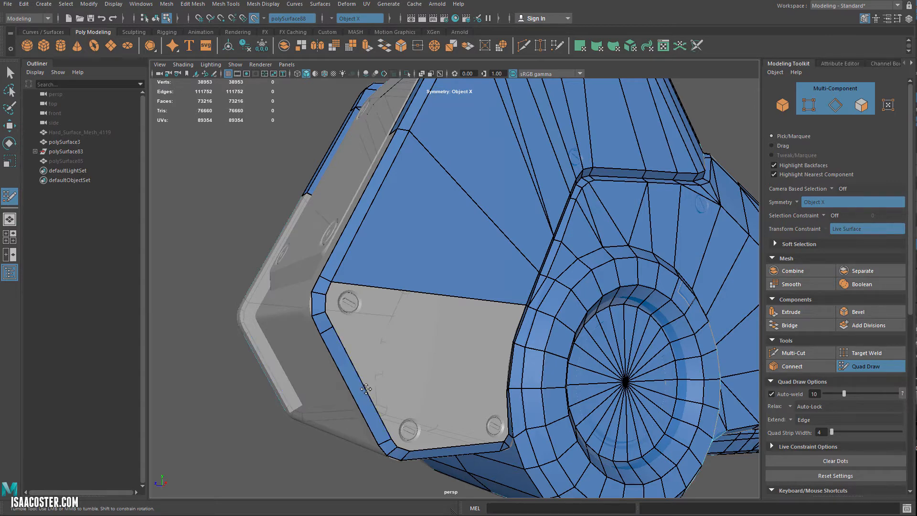
left_click_drag(365, 390, 423, 342, "shift")
key("ctrl+z")
left_click_drag(399, 311, 481, 338)
left_click_drag(458, 414, 473, 392)
left_click_drag(430, 370, 401, 352, "alt")
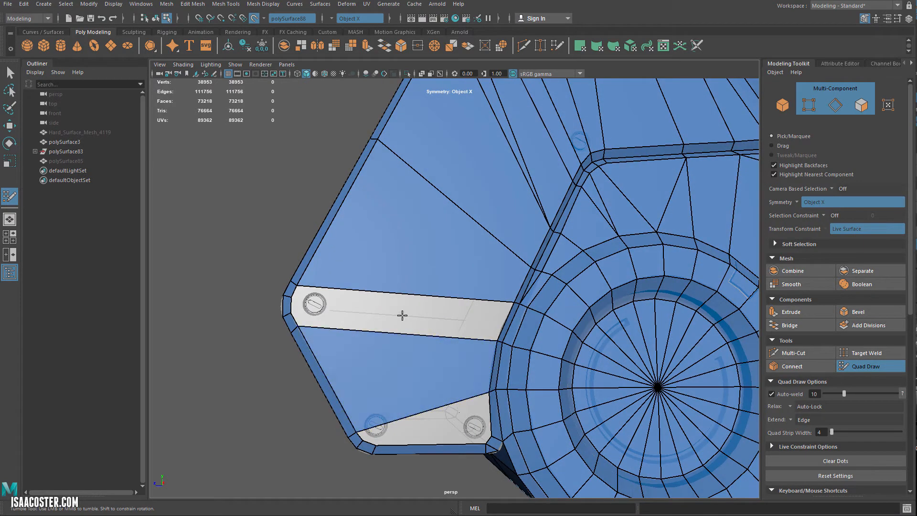
scroll(396, 313, "up", 2)
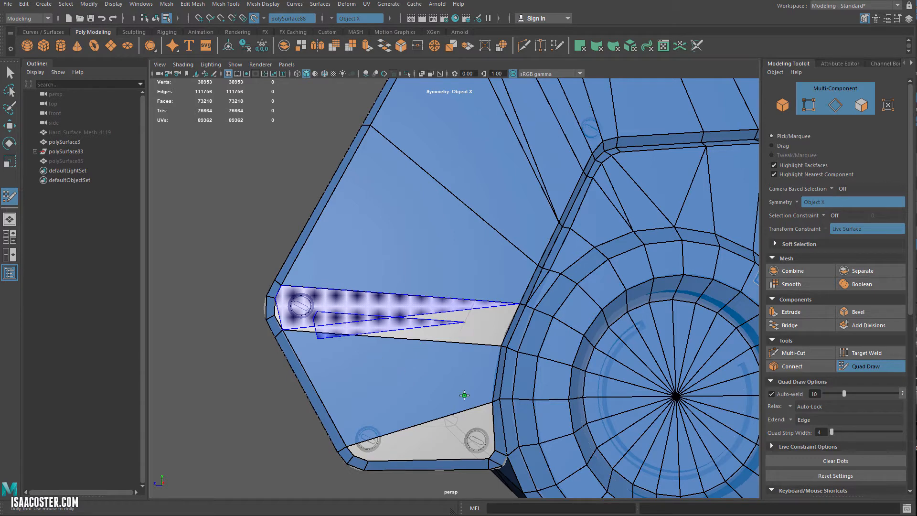
left_click(387, 330, "shift")
left_click_drag(350, 370, 363, 367, "alt")
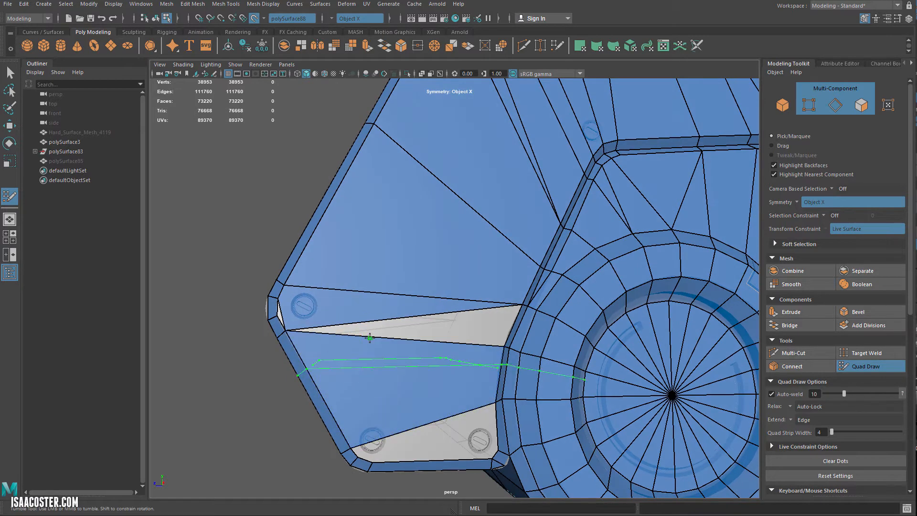
key("ctrl+z")
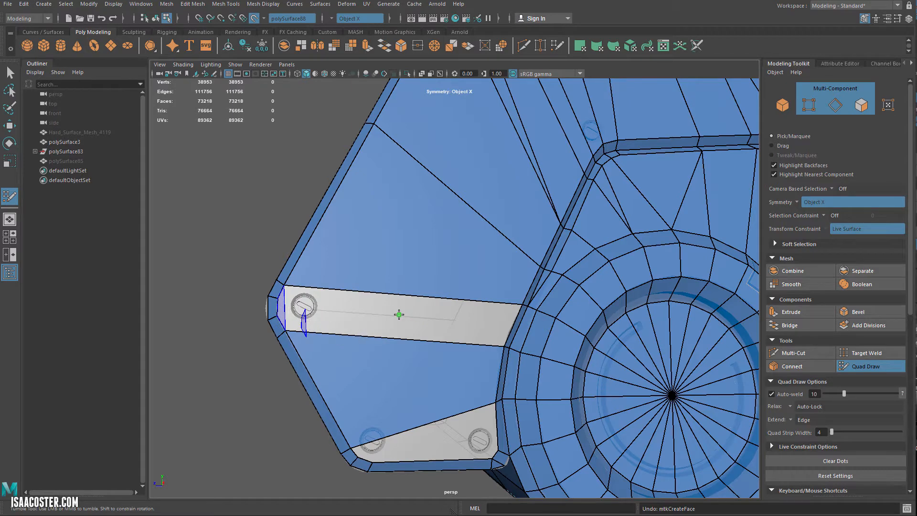
- Fill the remaining side-panel gaps: the band over the rear screw and the area over the two lower screws
left_click(419, 316, "shift")
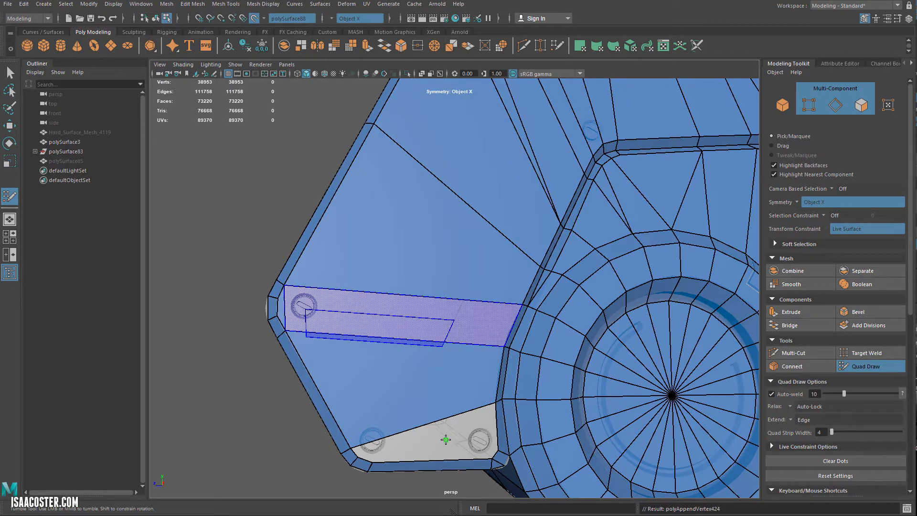
left_click(430, 446, "shift")
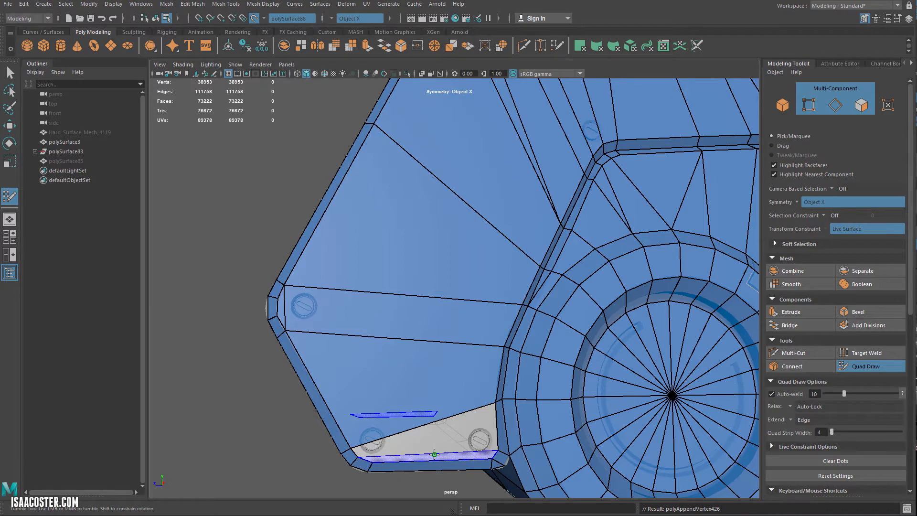
left_click(454, 435, "shift")
left_click(262, 385, "shift")
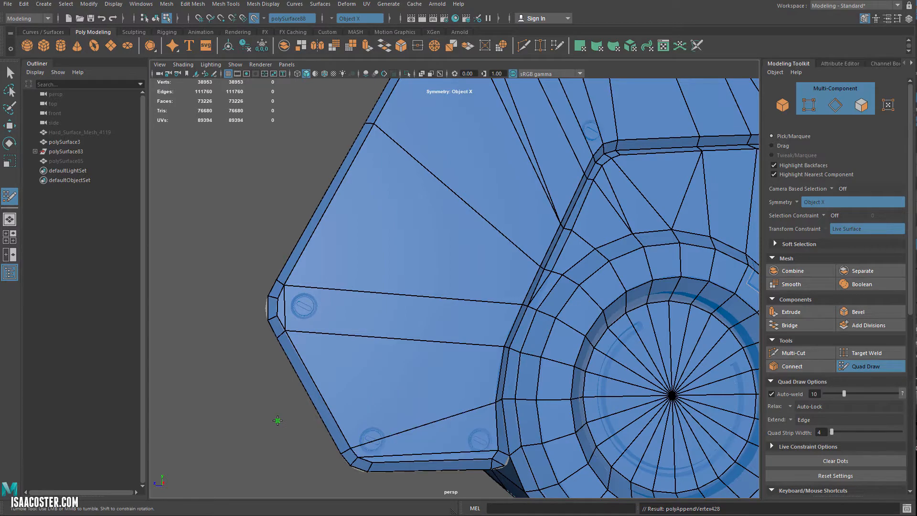
left_click_drag(277, 439, 348, 297, "alt")
right_click_drag(348, 298, 373, 356, "alt")
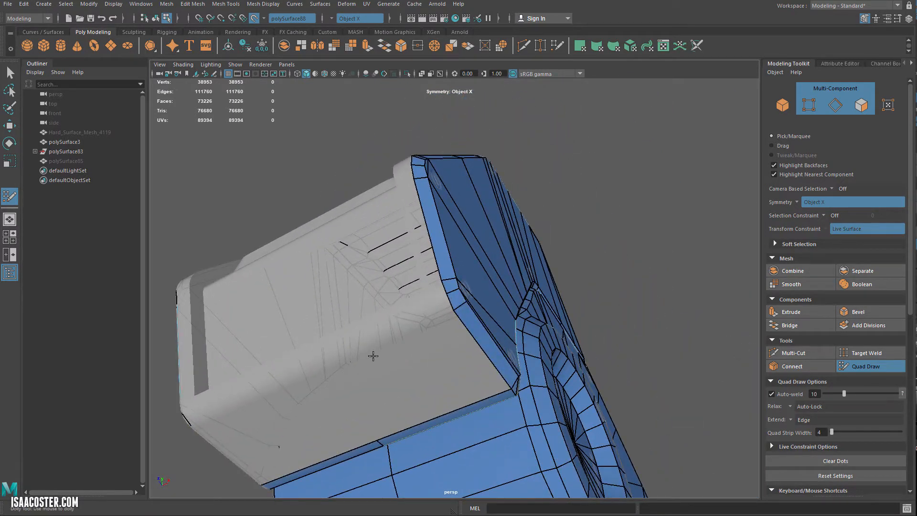
left_click_drag(474, 344, 489, 314, "alt")
right_click_drag(489, 313, 500, 314, "alt")
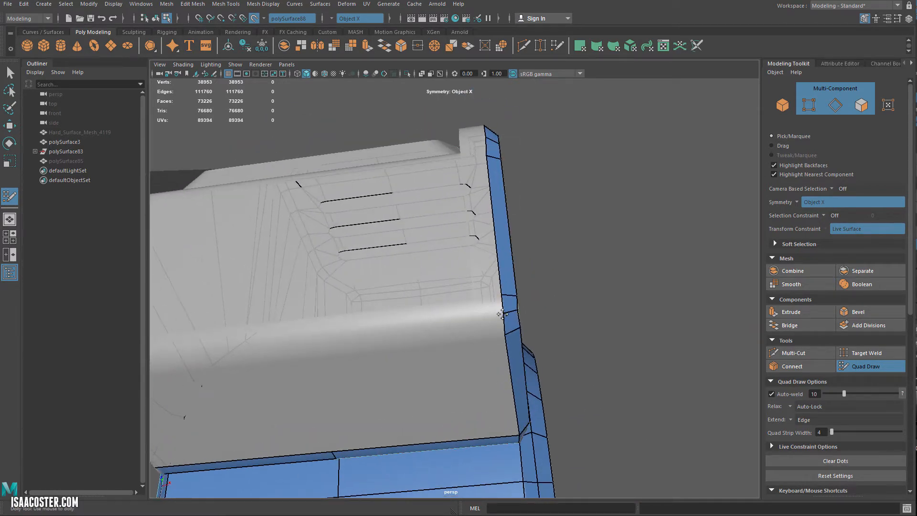
- Extend the rim strip and its inner wall down the side of the rear and around the bend
left_click_drag(502, 314, 540, 145, "alt")
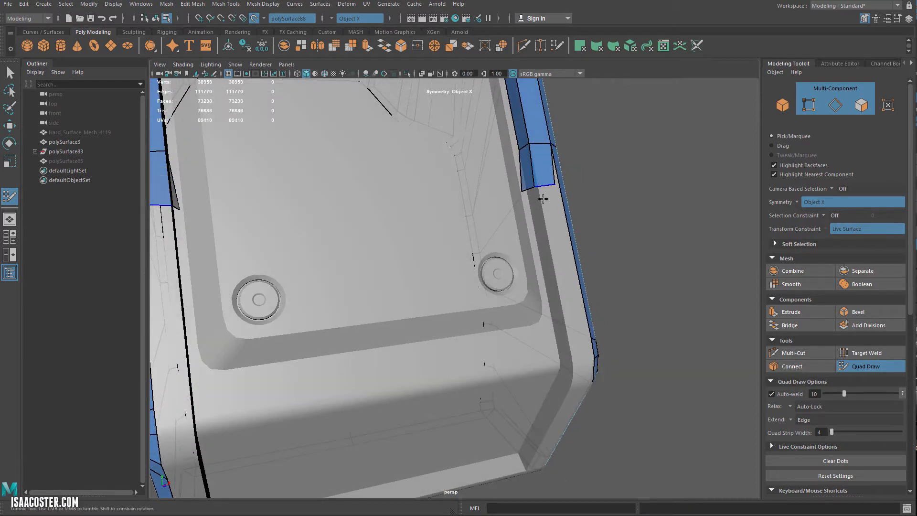
key("ctrl+z")
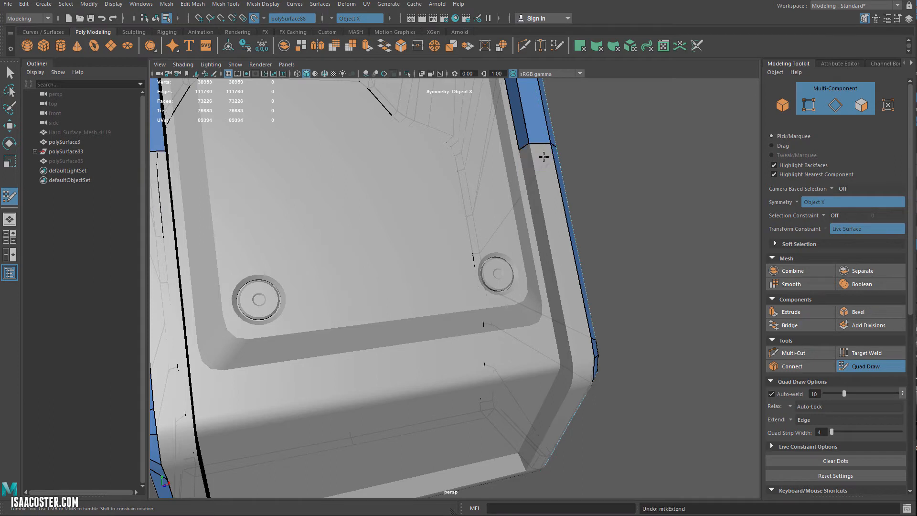
mouse_move(543, 157)
left_mouse_down()
mouse_move(581, 346)
mouse_move(537, 343)
mouse_move(549, 340)
left_mouse_up()
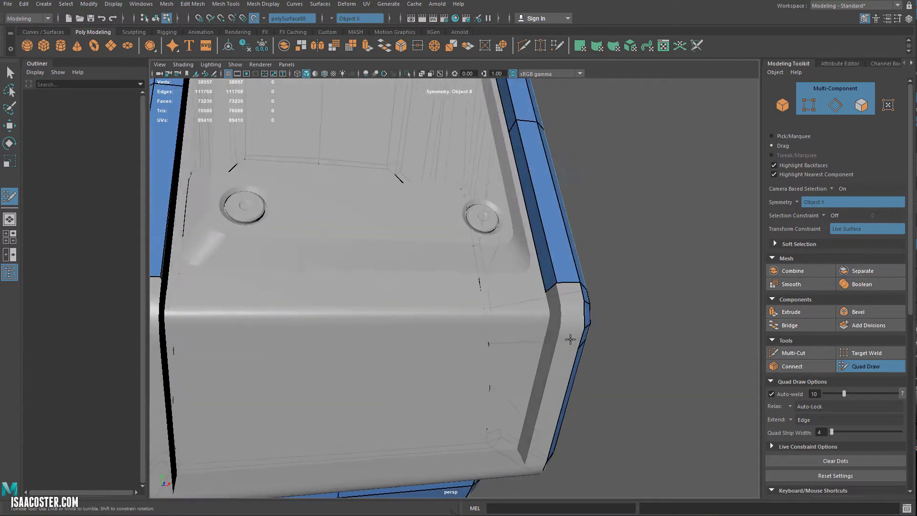
scroll(589, 301, "up", 3)
mouse_move(594, 292)
left_mouse_down()
mouse_move(592, 307)
mouse_move(566, 313)
mouse_move(595, 309)
mouse_move(593, 336)
mouse_move(563, 333)
left_mouse_up()
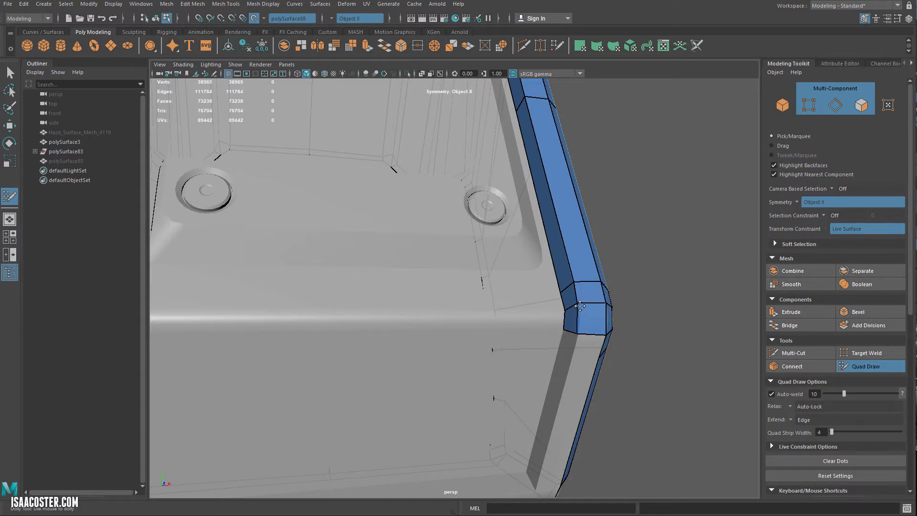
- Fill a short quad just below the rim's bend and a long quad down to the rear face's lower corner
left_click_drag(580, 306, 577, 356)
key("ctrl+z")
left_click_drag(669, 340, 597, 273, "alt")
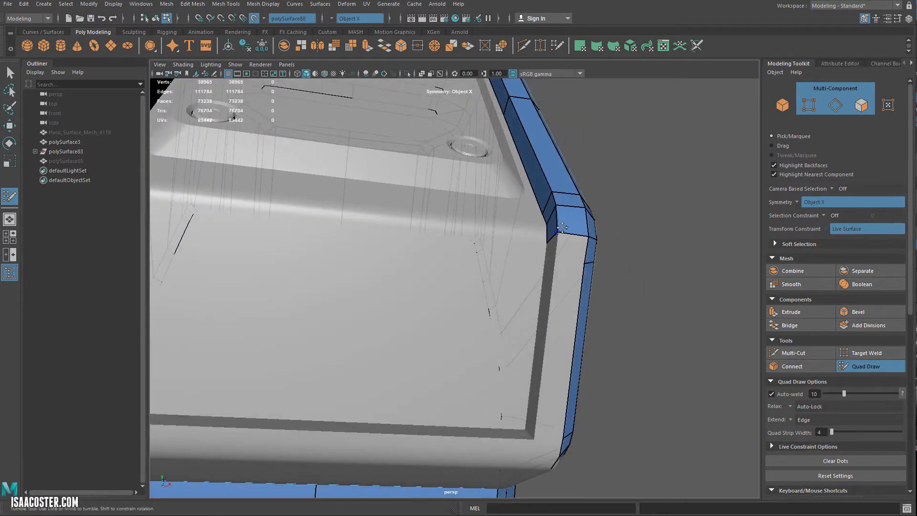
left_click(568, 251, "shift")
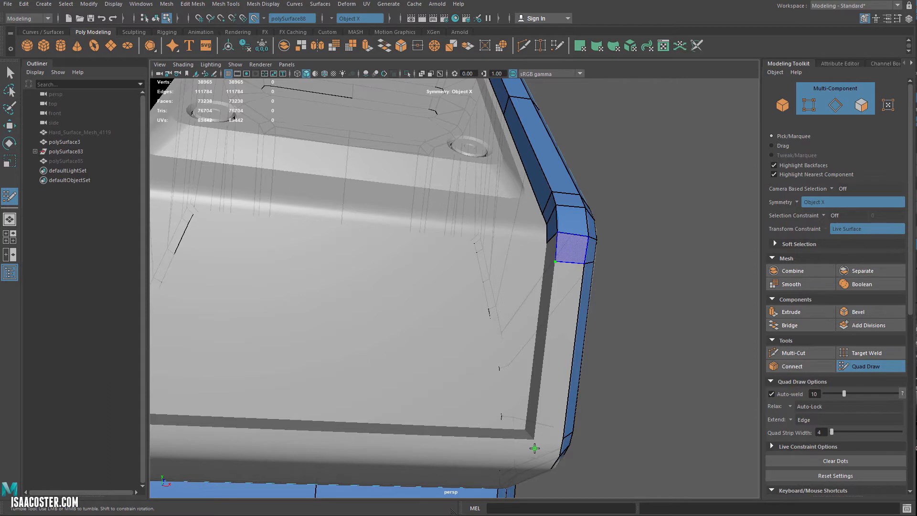
left_click(533, 439)
left_click(550, 384, "shift")
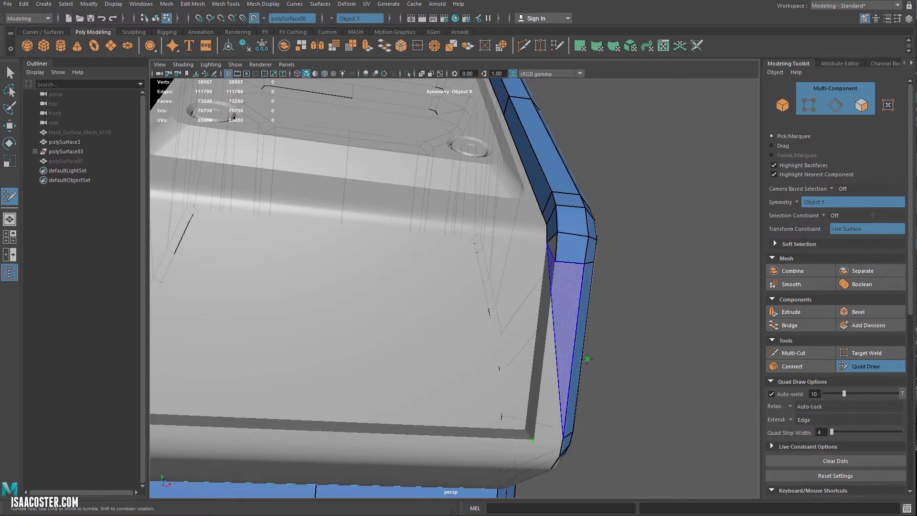
key("ctrl+z")
mouse_move(686, 348)
left_mouse_down("alt")
mouse_move(688, 340)
mouse_move(630, 323)
left_mouse_up("alt")
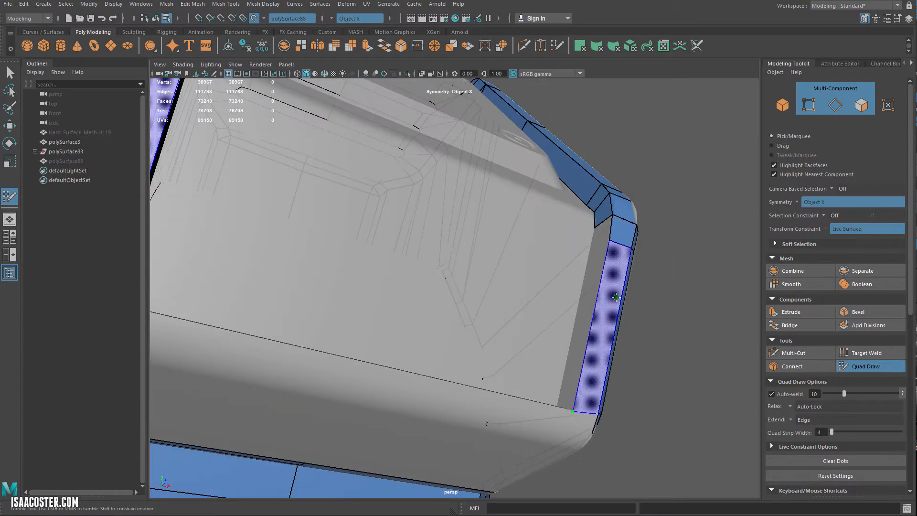
left_click(684, 369, "shift")
- Fill the rim's inner wall with a short quad at the bend and a long quad down to the lower corner
mouse_move(692, 399)
left_mouse_down("alt")
mouse_move(640, 405)
mouse_move(680, 407)
mouse_move(622, 339)
left_mouse_up("alt")
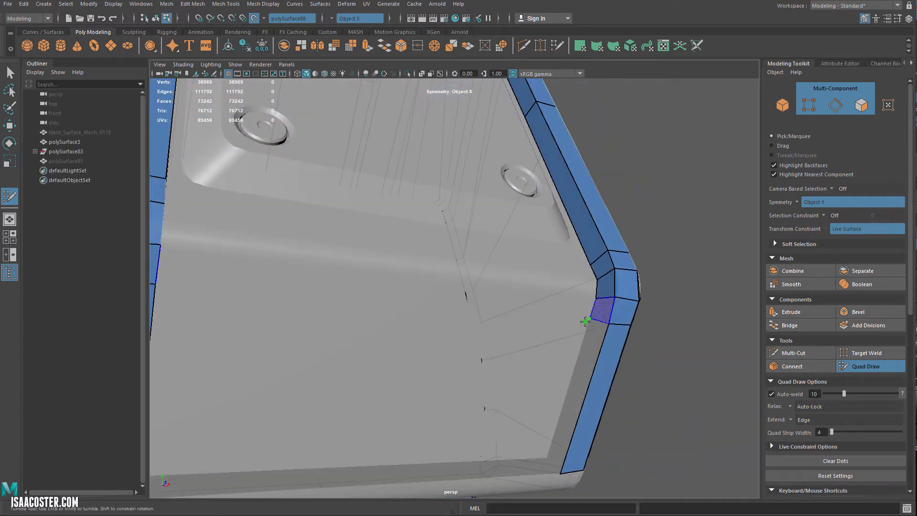
left_click(590, 310, "shift")
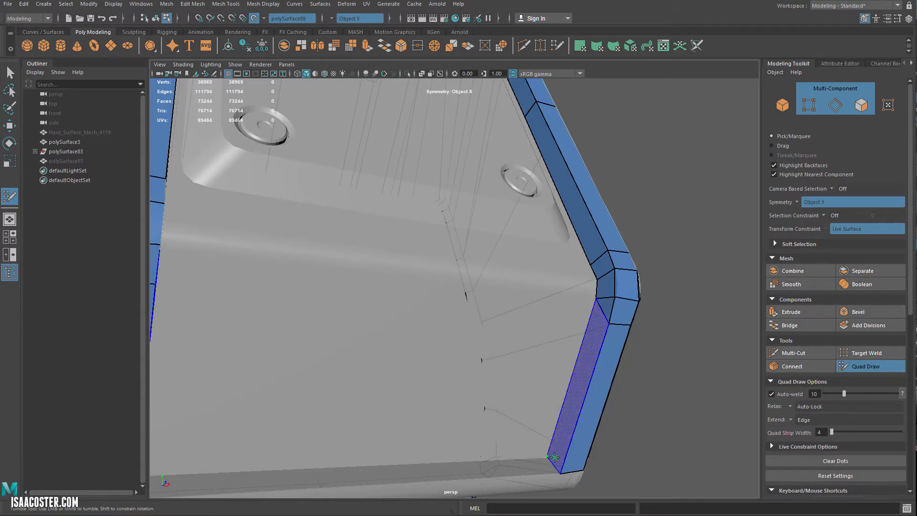
left_click(473, 398, "shift")
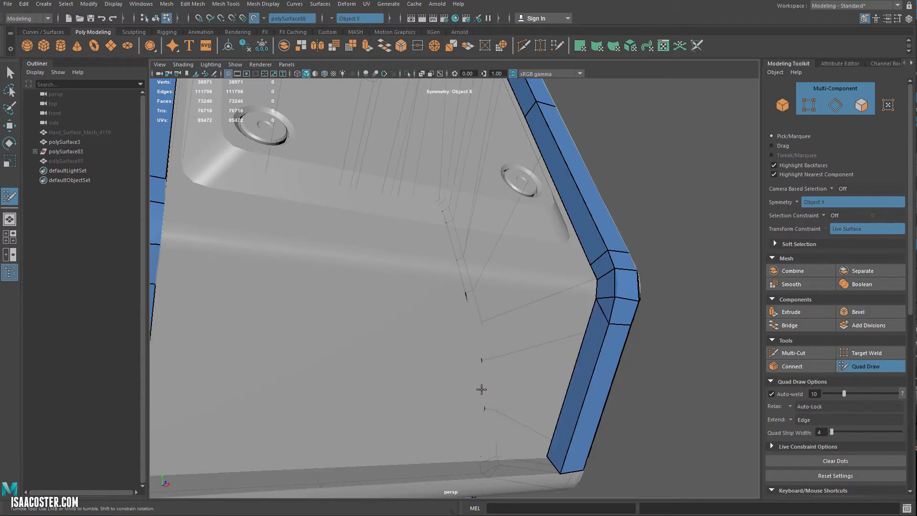
- Extend the inner wall's edges to the symmetry line to cover the rear face's lower ledge, flat panel and upper bend
left_click_drag(483, 389, 526, 339, "alt")
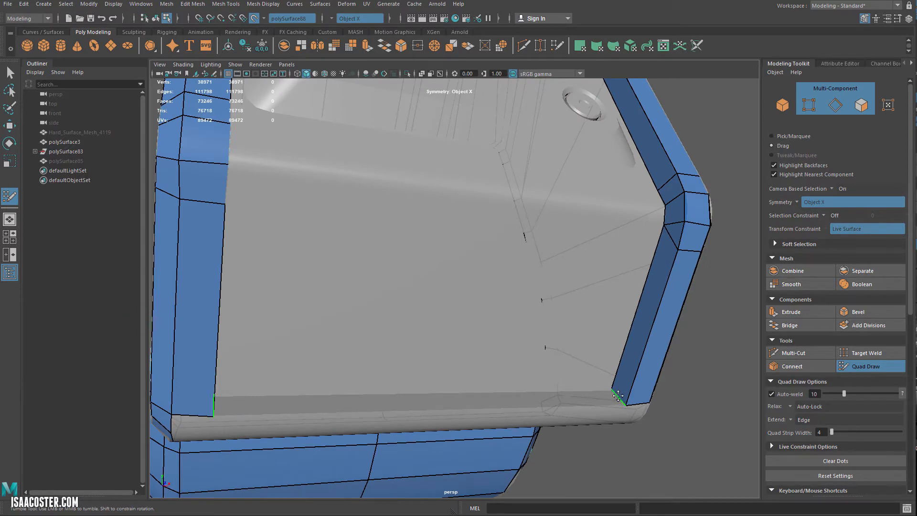
left_click_drag(618, 396, 444, 400)
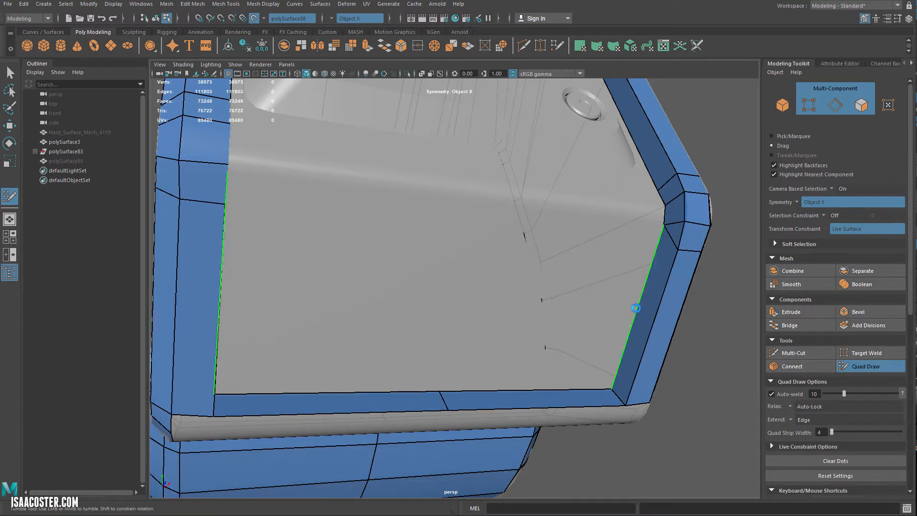
mouse_move(642, 313)
left_mouse_down()
mouse_move(471, 307)
mouse_move(459, 296)
left_mouse_up()
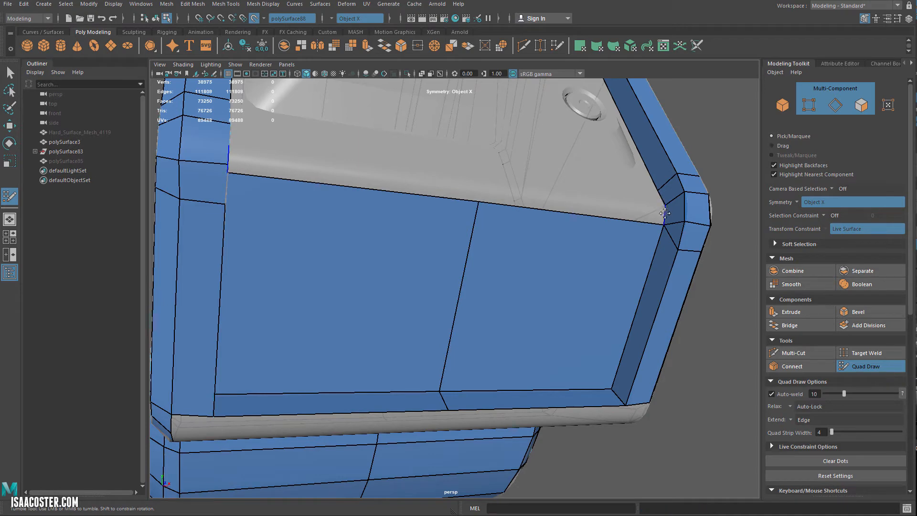
mouse_move(664, 213)
left_mouse_down()
mouse_move(480, 187)
mouse_move(485, 223)
mouse_move(462, 217)
left_mouse_up()
- Undo the last vertex tweak, place four dots around the upper recess's rounded lower corner and fill a quad between them
left_click_drag(542, 230, 566, 296, "alt")
mouse_move(566, 295)
right_mouse_down("alt")
mouse_move(512, 247)
mouse_move(557, 310)
right_mouse_up("alt")
left_click_drag(557, 311, 646, 255, "alt")
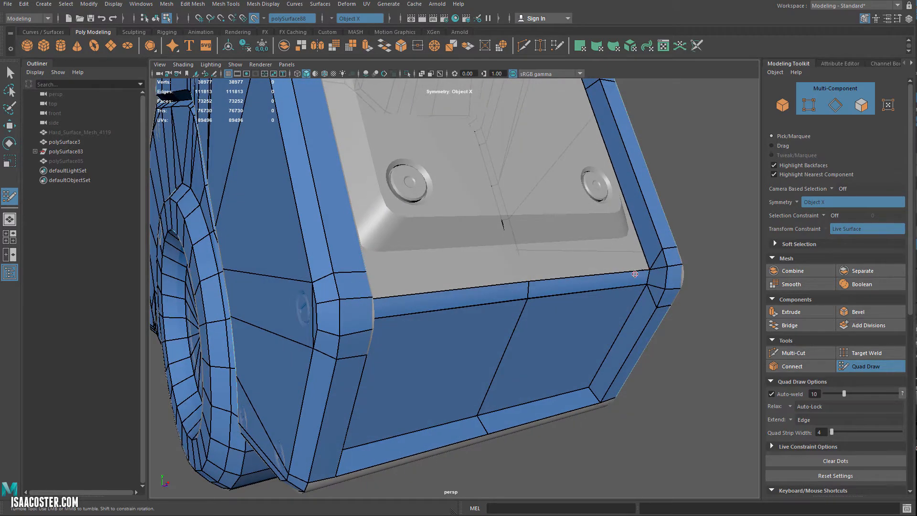
left_click_drag(605, 277, 520, 289, "alt")
right_click_drag(520, 289, 568, 336, "alt")
middle_click_drag(568, 335, 606, 342, "alt")
left_click_drag(606, 342, 627, 341, "alt")
key("ctrl+z")
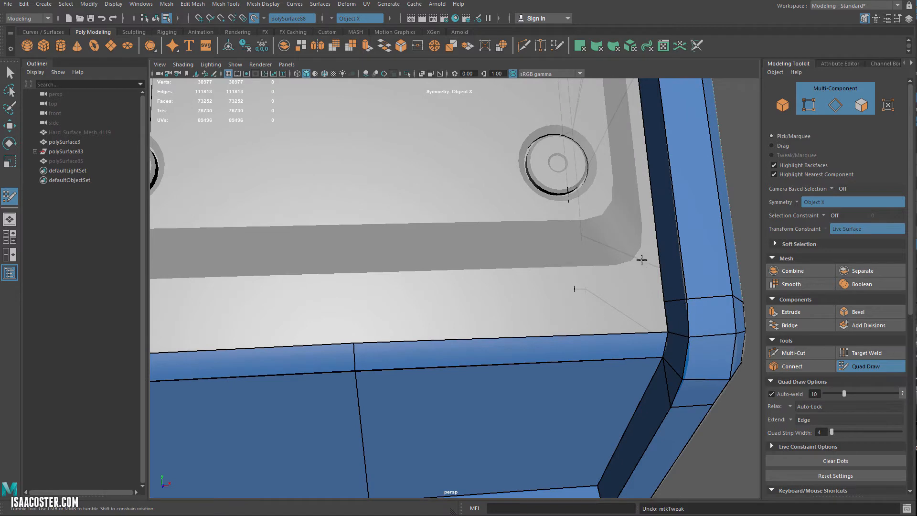
left_click_drag(621, 285, 596, 261, "alt")
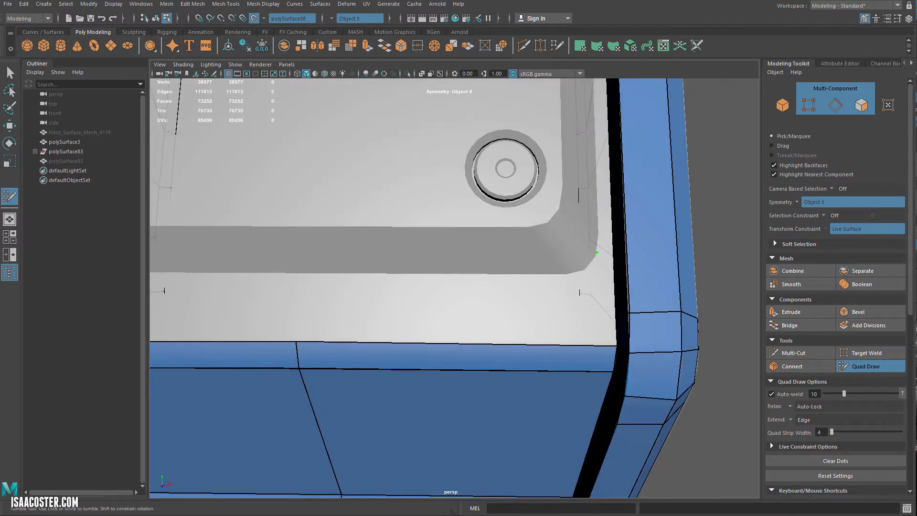
left_click(567, 275)
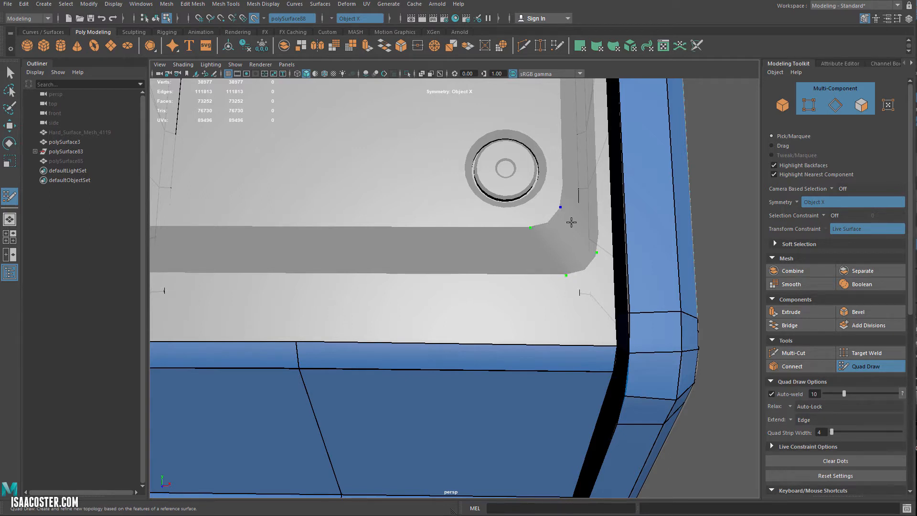
left_click(570, 244, "shift")
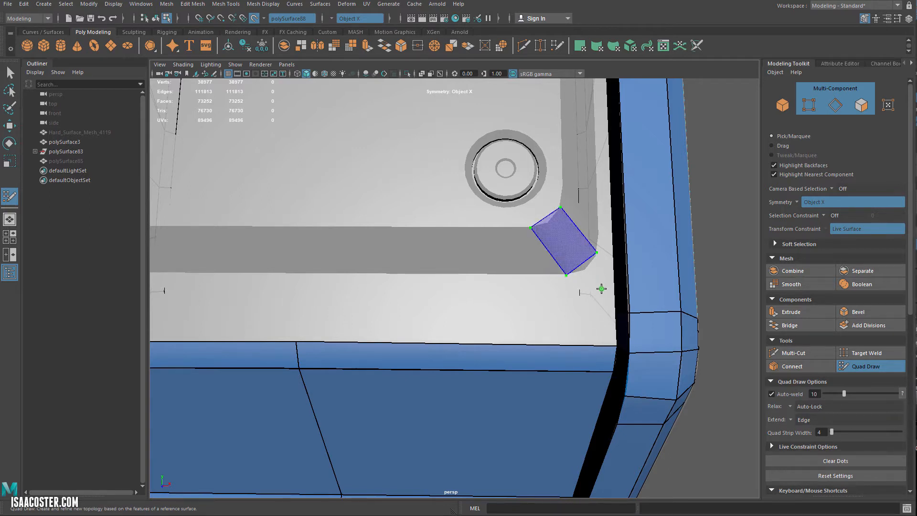
left_click(597, 271, "shift")
- Fill the gap between the recess's corner quad and the rim's bend with a quad
middle_click_drag(598, 281, 585, 293, "alt")
left_click_drag(585, 293, 597, 294, "alt")
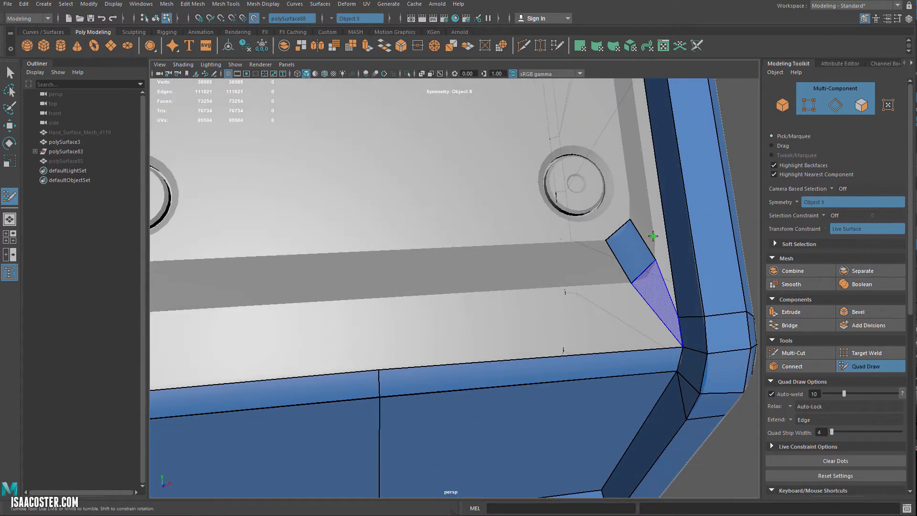
left_click(652, 236, "shift")
- Extend the corner quad up along the recess's side bevel and straighten its end level with the rim's next cross edge
left_click_drag(652, 236, 588, 260, "alt")
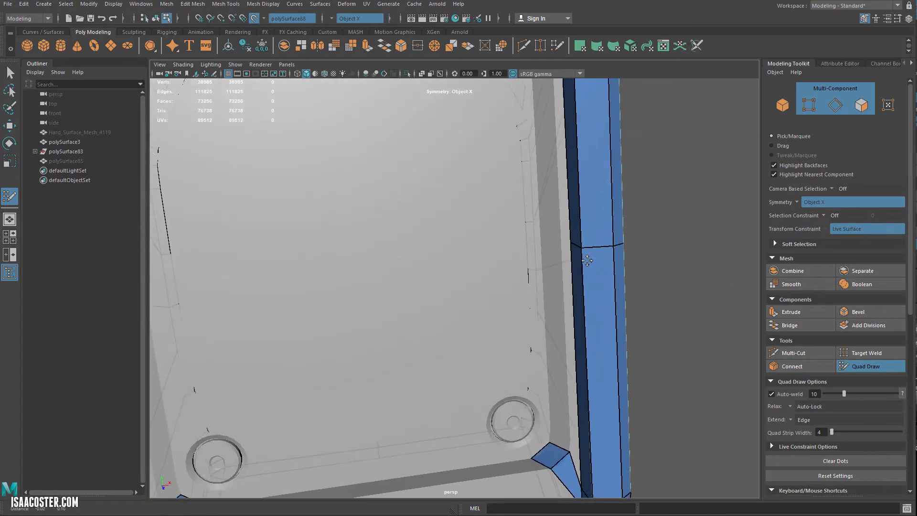
middle_click_drag(587, 261, 587, 261, "alt")
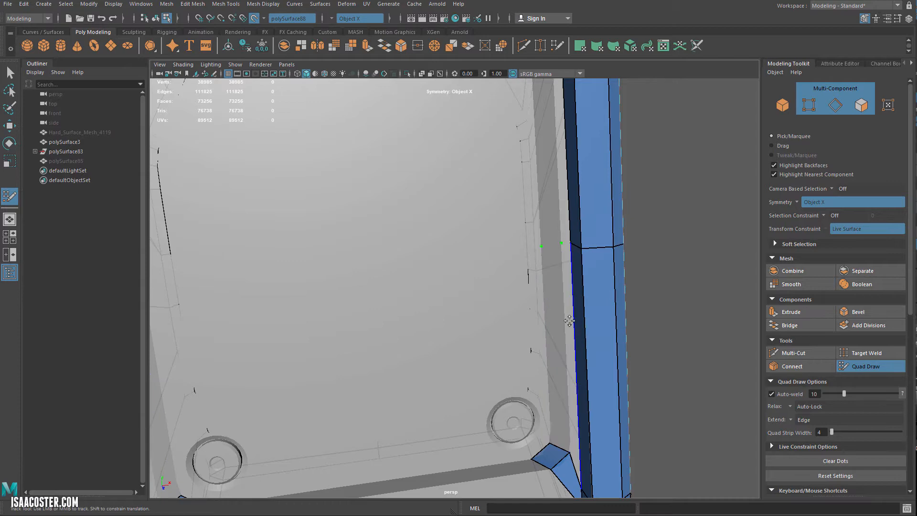
left_click_drag(569, 322, 558, 277, "alt")
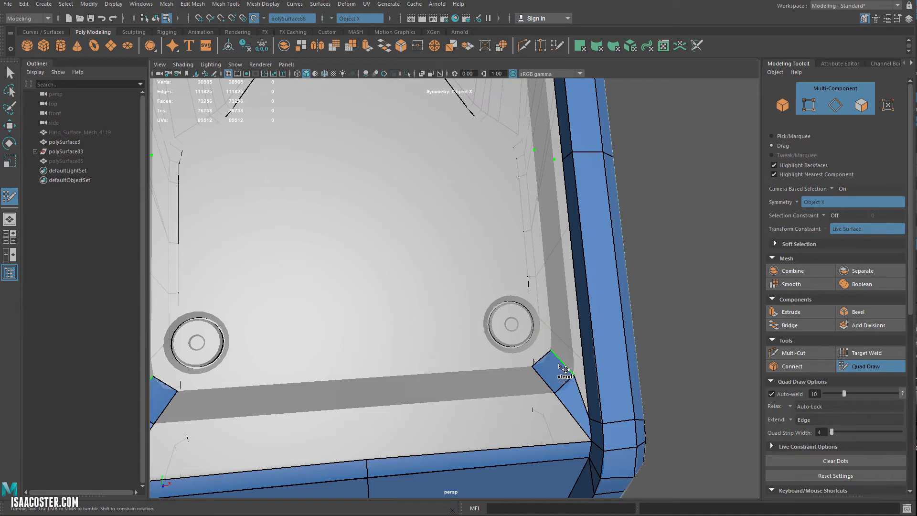
left_click_drag(556, 370, 541, 153)
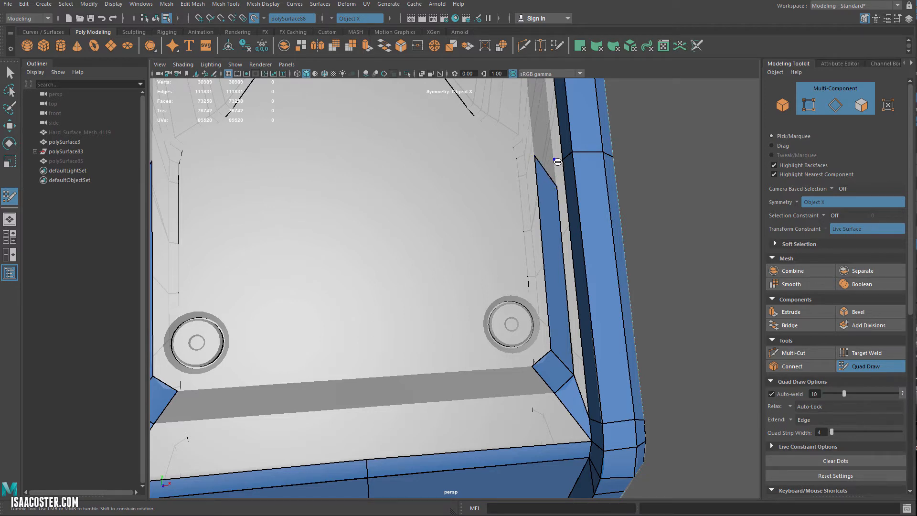
right_click_drag(557, 171, 625, 163, "alt")
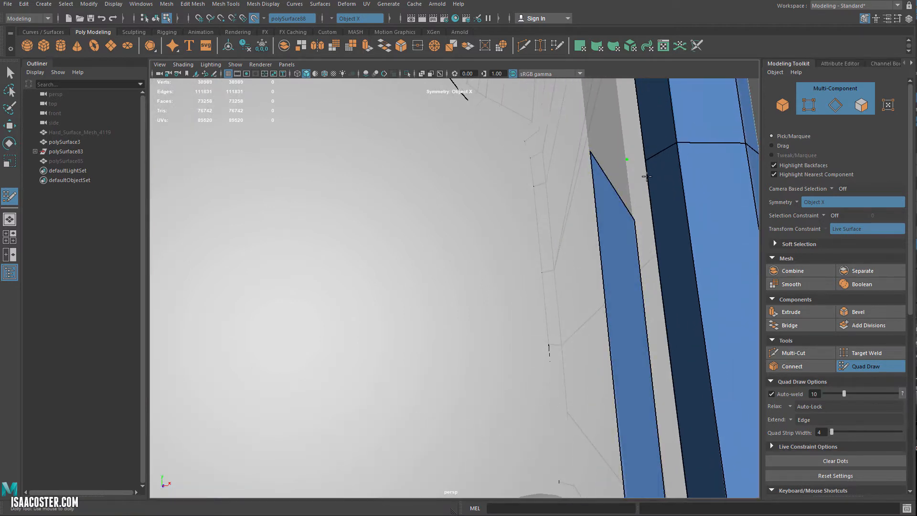
left_click_drag(635, 219, 593, 202)
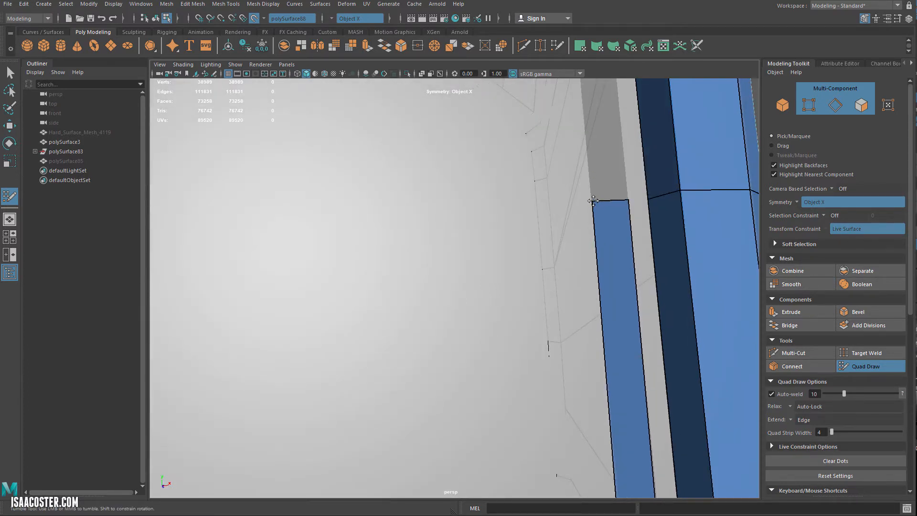
key("Caps_Lock")
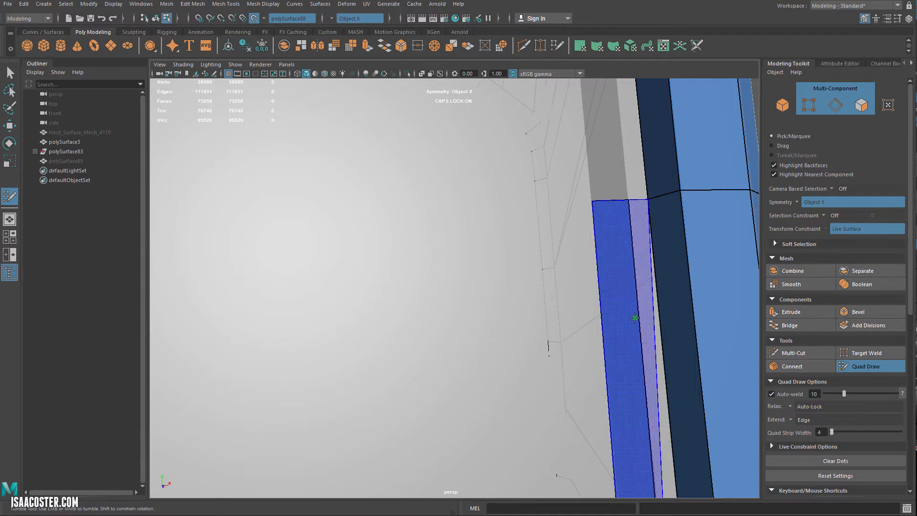
left_click(620, 321, "shift")
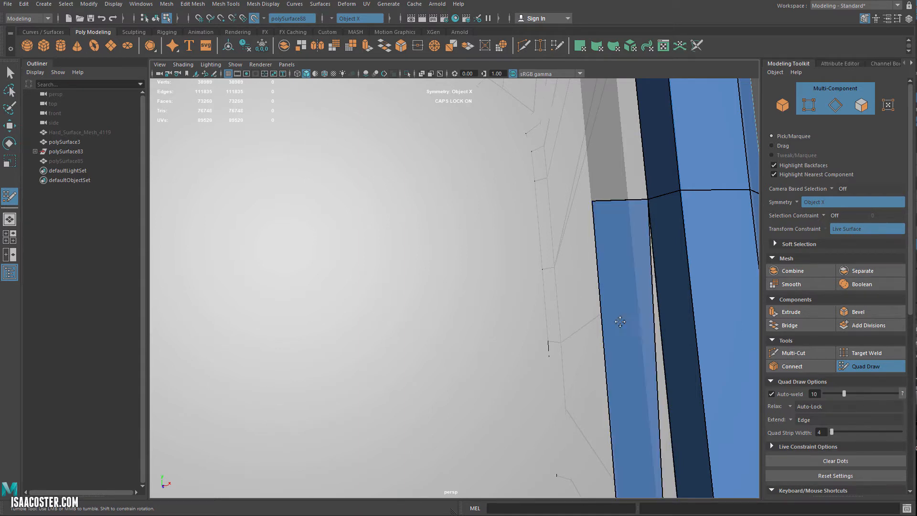
scroll(621, 321, "down", 3)
middle_click_drag(638, 339, 600, 295, "alt")
key("ctrl+z")
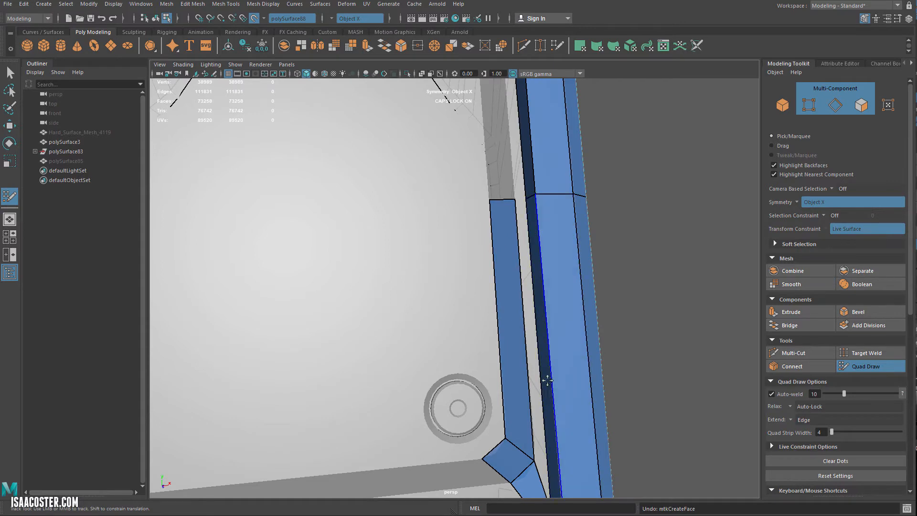
left_click_drag(547, 380, 566, 260, "alt")
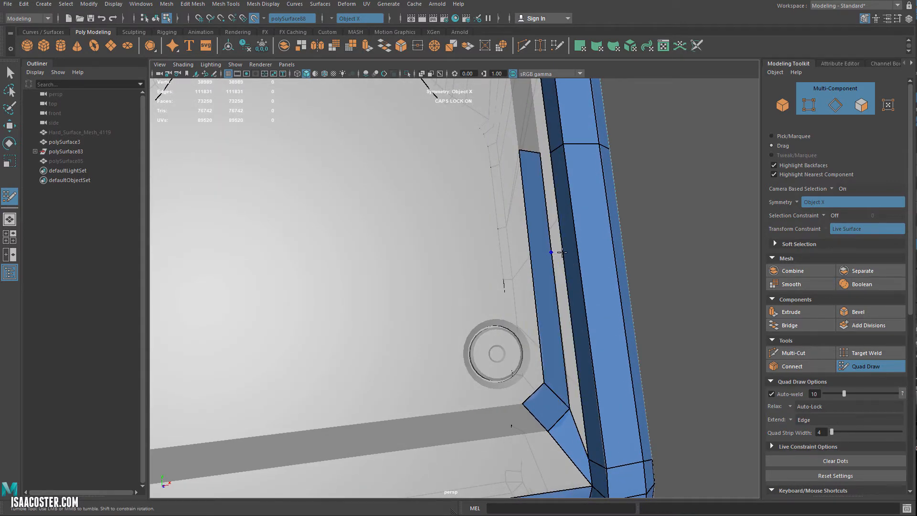
left_click(569, 277, "shift")
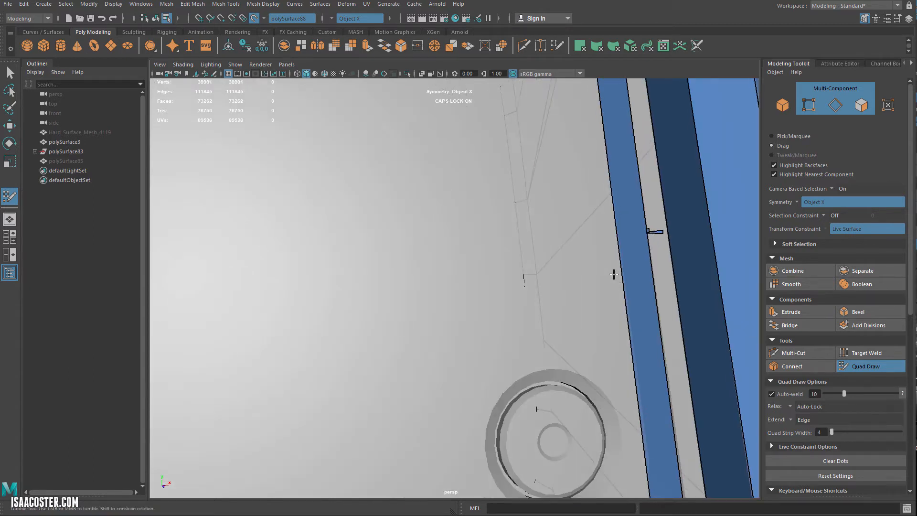
scroll(581, 293, "up", 3)
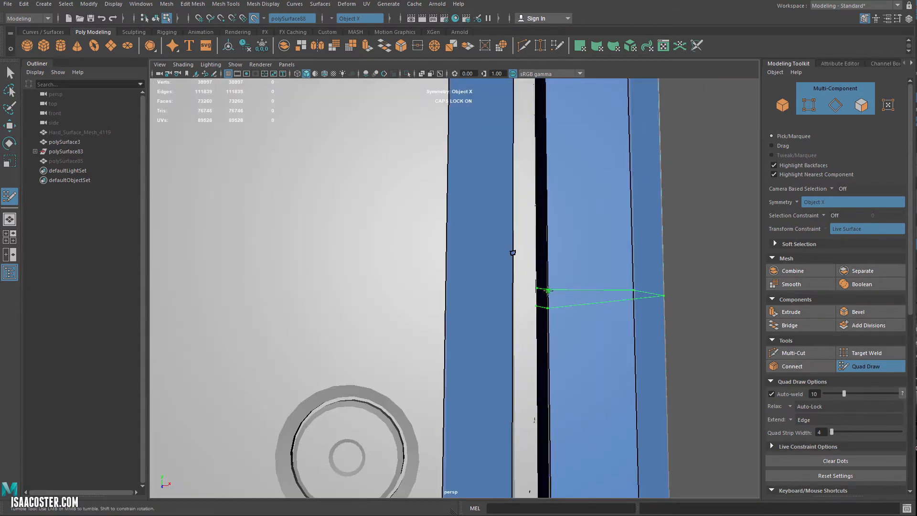
left_click(563, 287, "ctrl")
right_click_drag(575, 262, 517, 229, "alt")
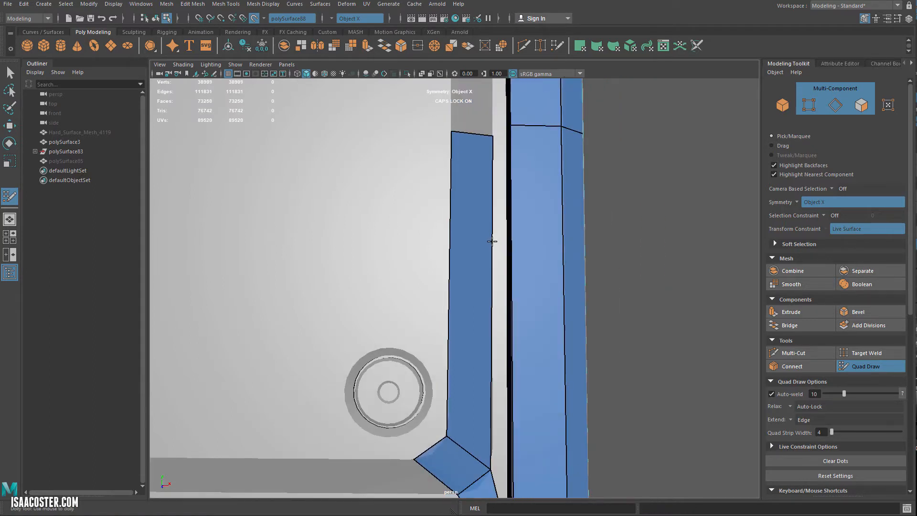
- Extend the recess's side bevel strip outward to the rim wall and weld its upper end to the rim's cross edge
mouse_move(493, 243)
left_mouse_down()
mouse_move(503, 250)
mouse_move(506, 239)
left_mouse_up()
left_click_drag(509, 243, 505, 244)
middle_click_drag(545, 302, 552, 242, "alt")
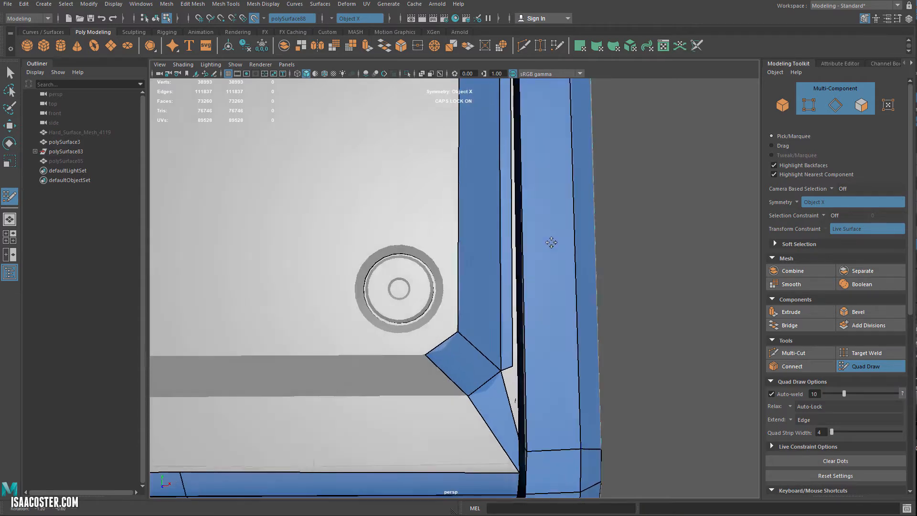
left_click_drag(552, 243, 594, 372, "alt")
middle_click_drag(580, 331, 555, 230, "alt")
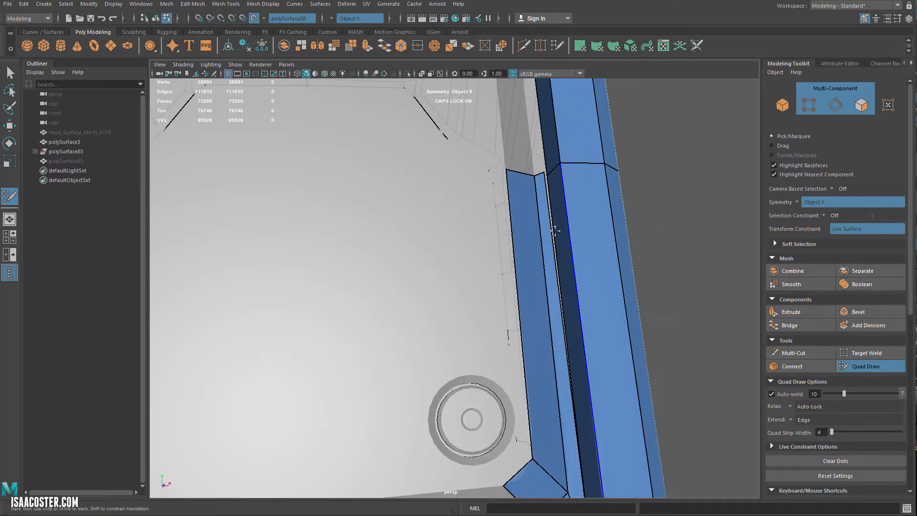
left_click_drag(544, 173, 549, 180)
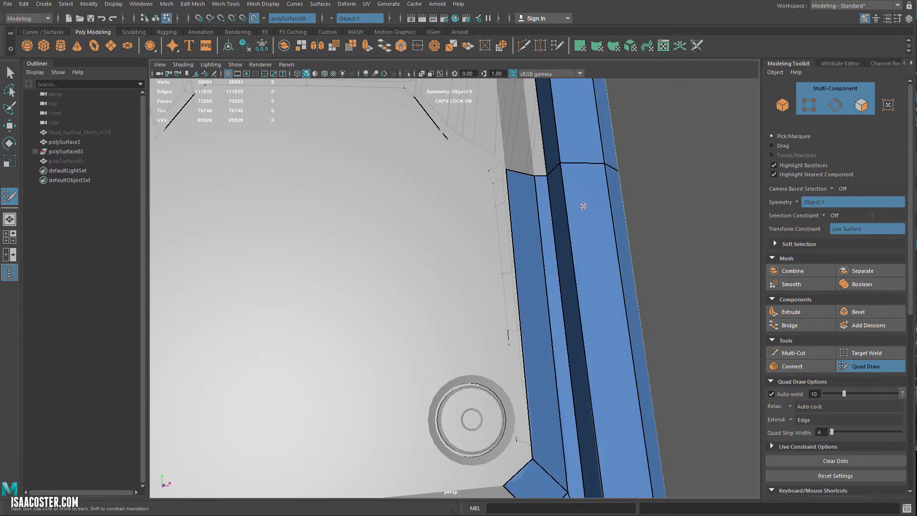
- Extend the upper ends of the bevel and wall strips along the recess's side and join them to its upper corner
middle_click_drag(583, 206, 571, 284, "alt")
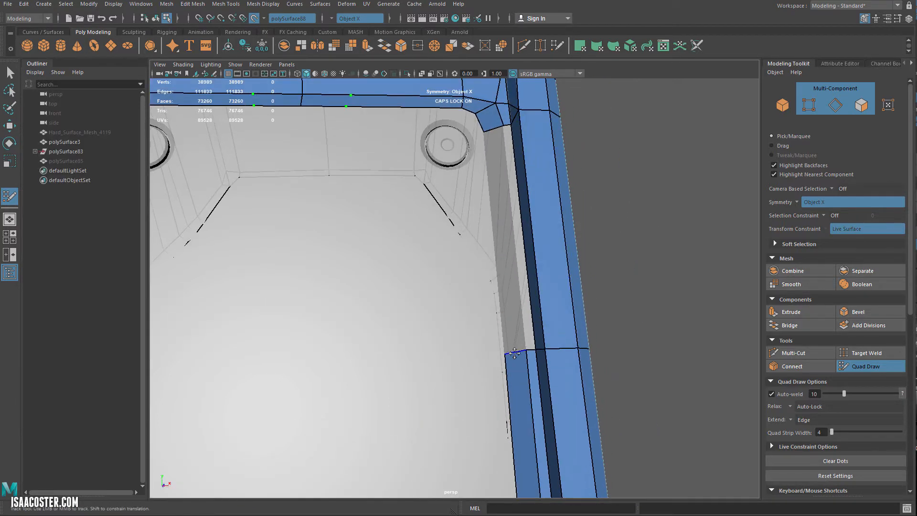
left_click_drag(514, 276, 492, 129)
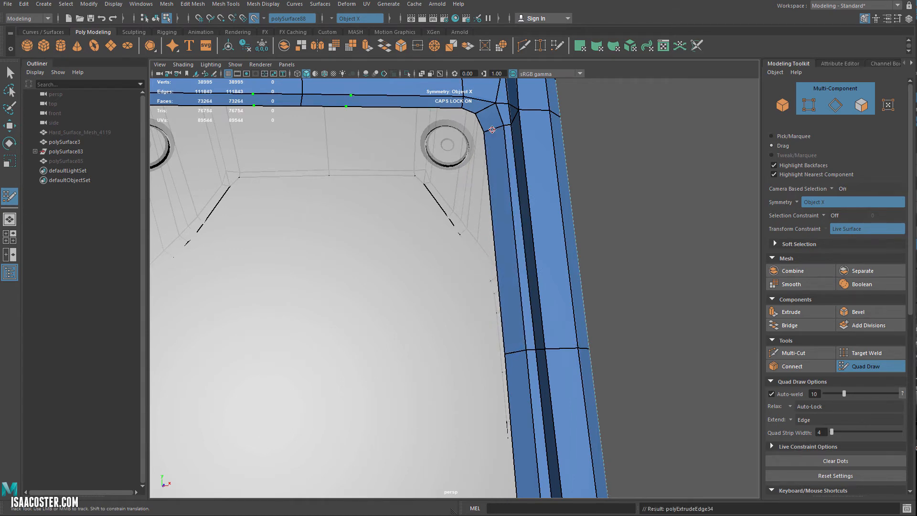
left_click_drag(514, 264, 434, 265, "alt")
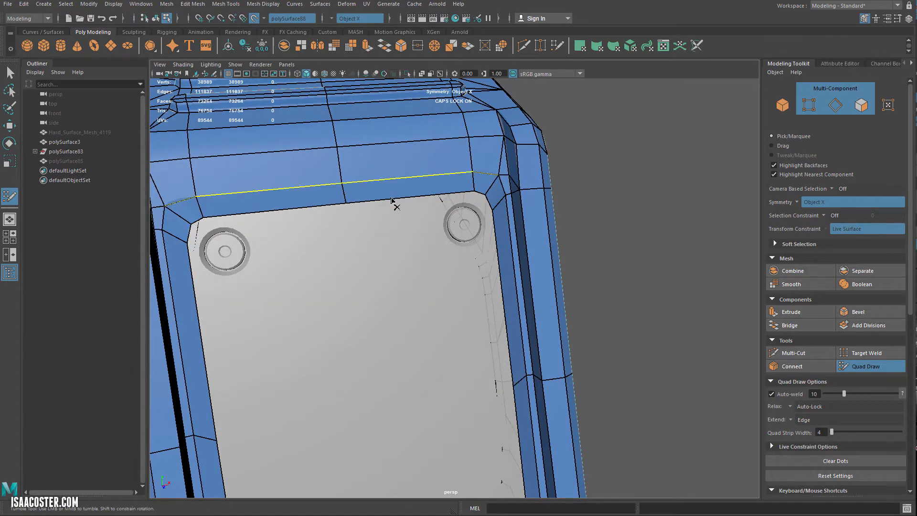
- Place two dots on the centreline and fill the recess's lower bevel and the sloped face below it with quads
left_click_drag(420, 242, 410, 285, "alt")
middle_click_drag(438, 287, 449, 252, "alt")
right_click_drag(449, 251, 512, 331, "alt")
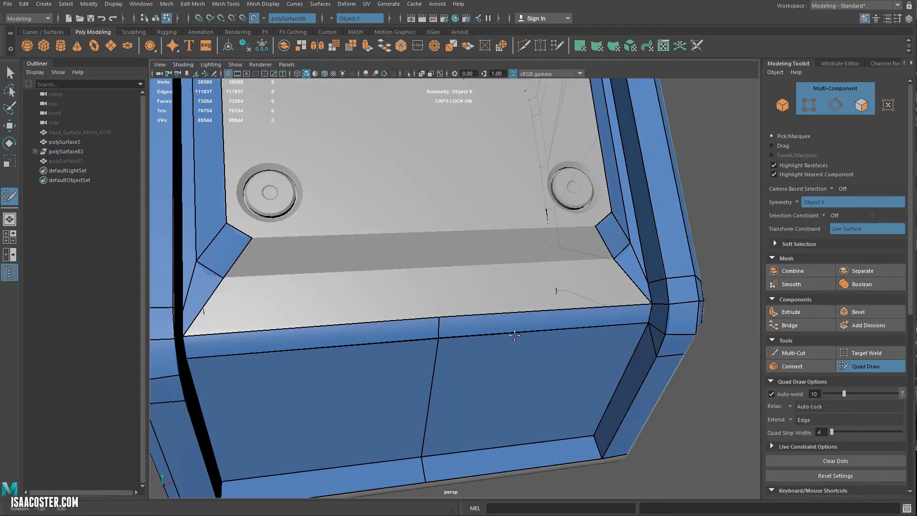
left_click_drag(449, 272, 438, 272, "alt")
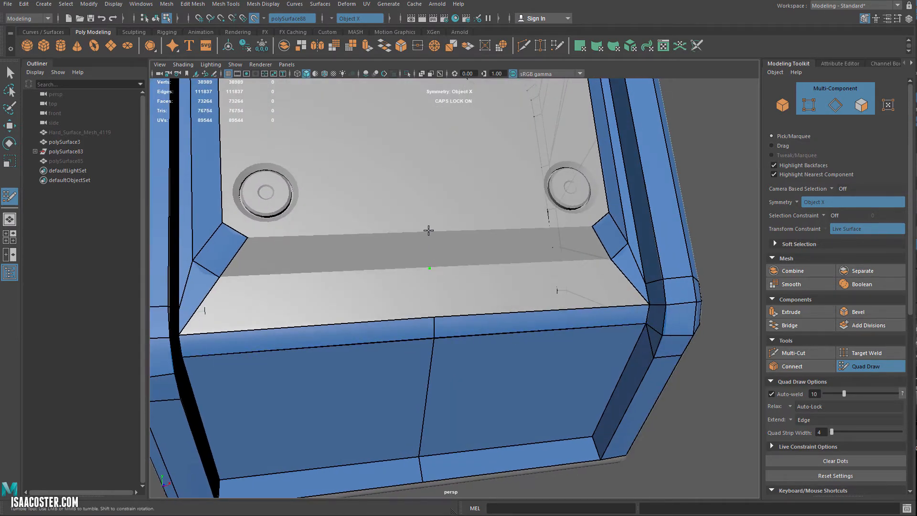
left_click(428, 231)
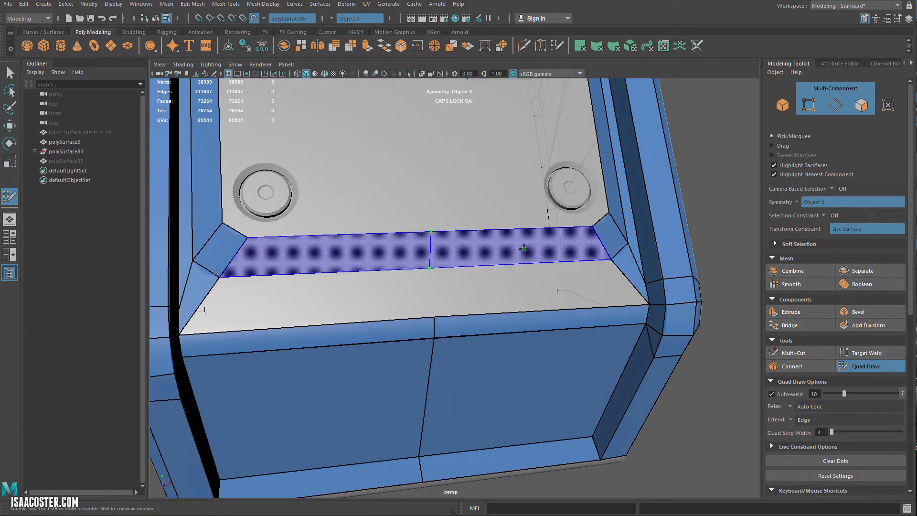
left_click(494, 260, "shift")
key("ctrl+z")
left_click(535, 287, "shift")
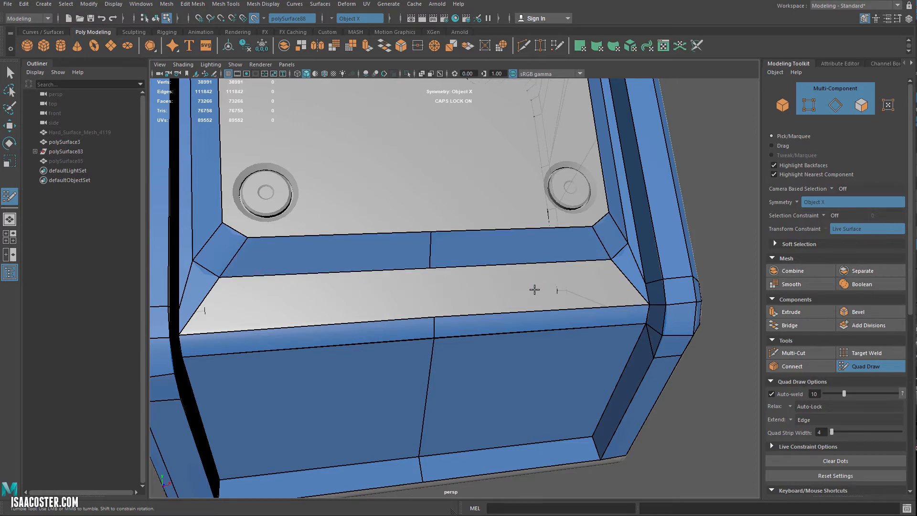
left_click(533, 209, "shift")
- Try to fill the lower half of the recessed panel with quads meeting at its centre
mouse_move(446, 215)
left_mouse_down("alt")
mouse_move(399, 188)
mouse_move(389, 221)
mouse_move(449, 262)
left_mouse_up("alt")
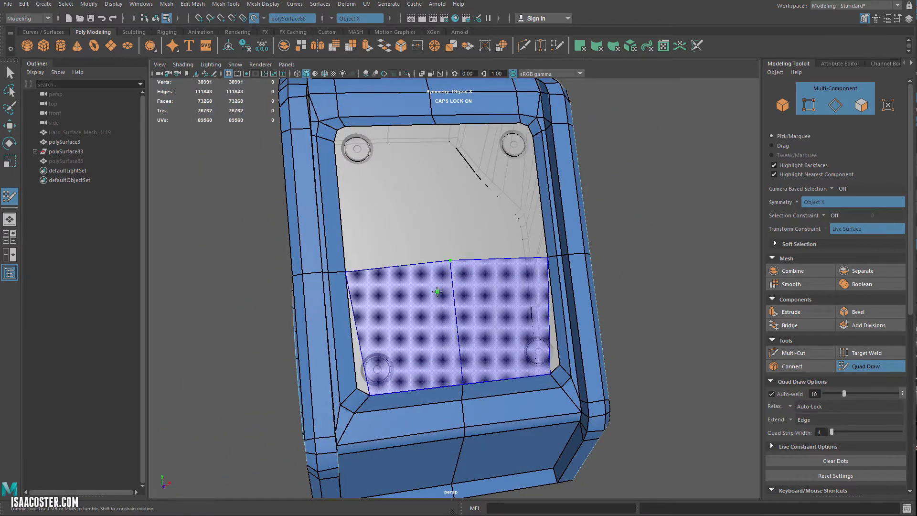
left_click(411, 197, "shift")
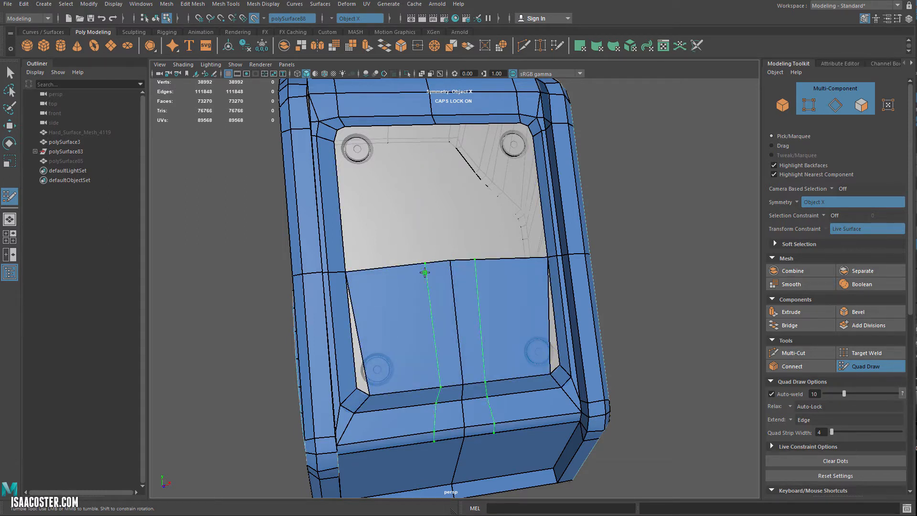
key("ctrl+z")
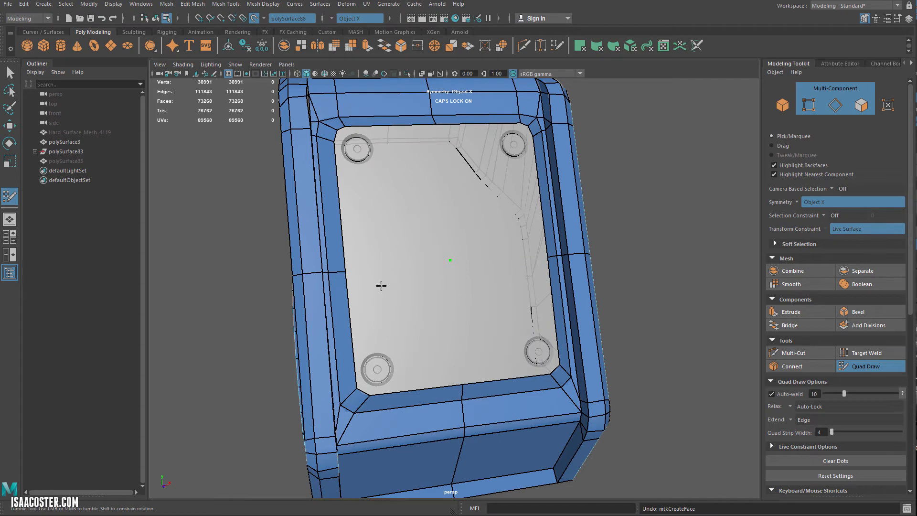
- Exit Quad Draw, switch to object selection and delete the construction history of the retopology mesh polySurface3
key("F8")
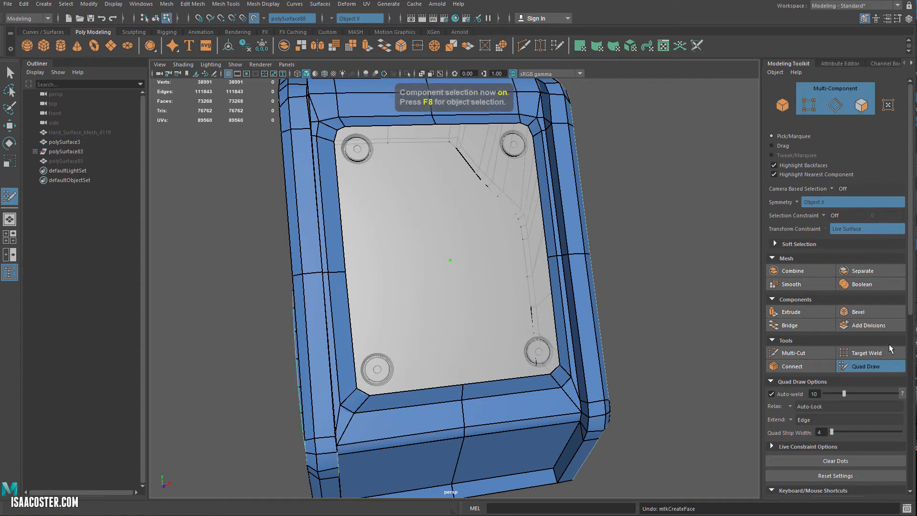
left_click(866, 366)
left_click(844, 62)
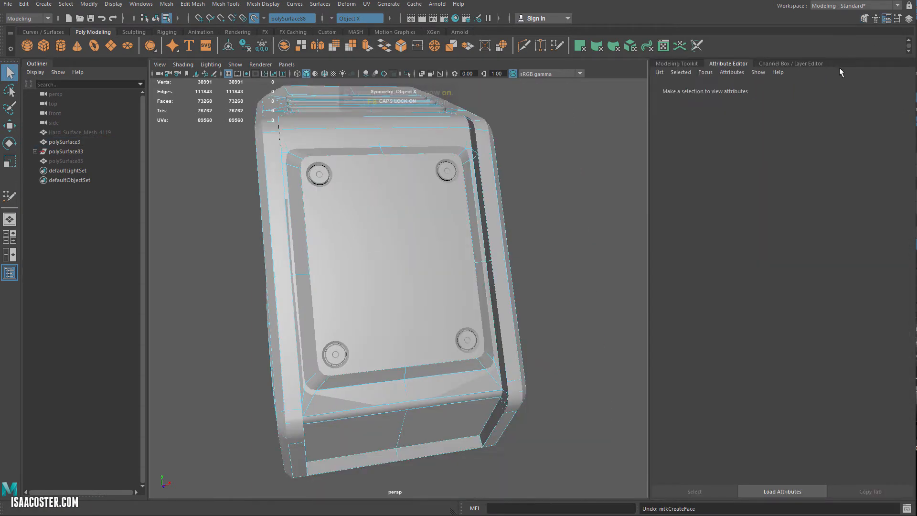
left_click(794, 63)
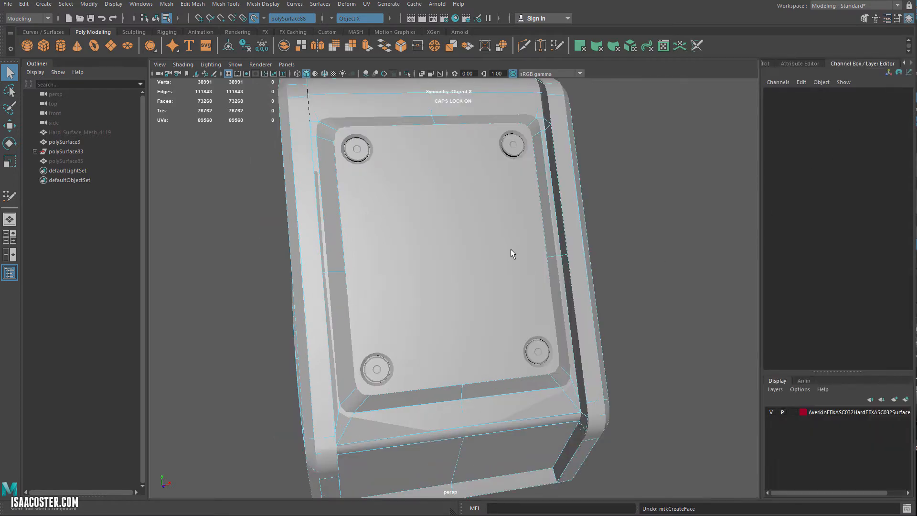
key("F8")
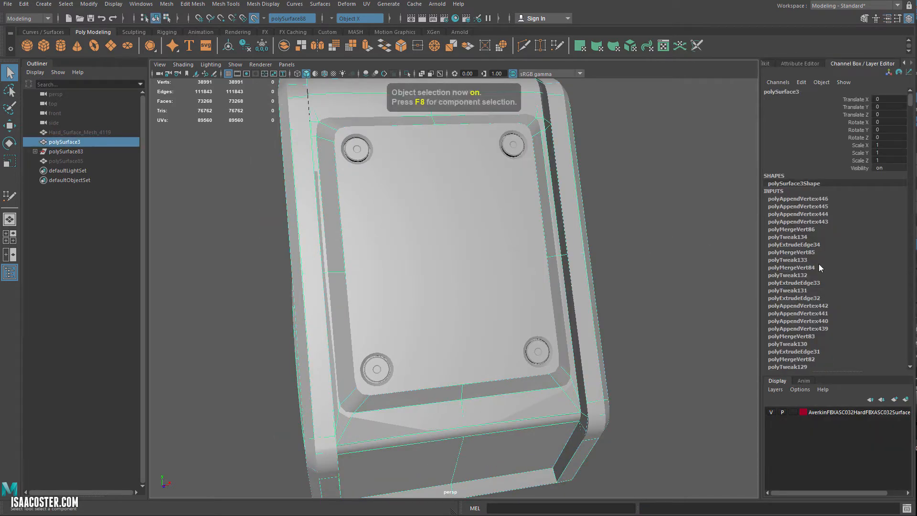
mouse_move(909, 99)
left_mouse_down()
mouse_move(909, 315)
mouse_move(904, 89)
left_mouse_up()
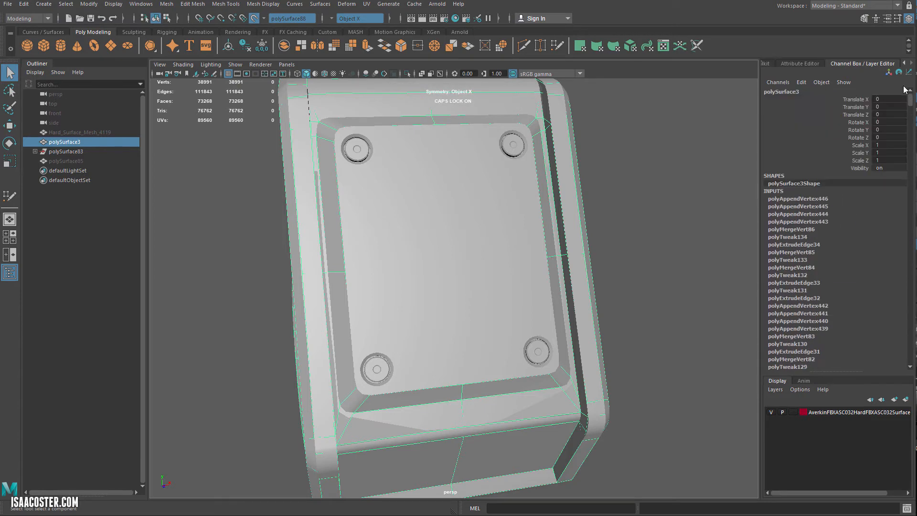
left_click(24, 4)
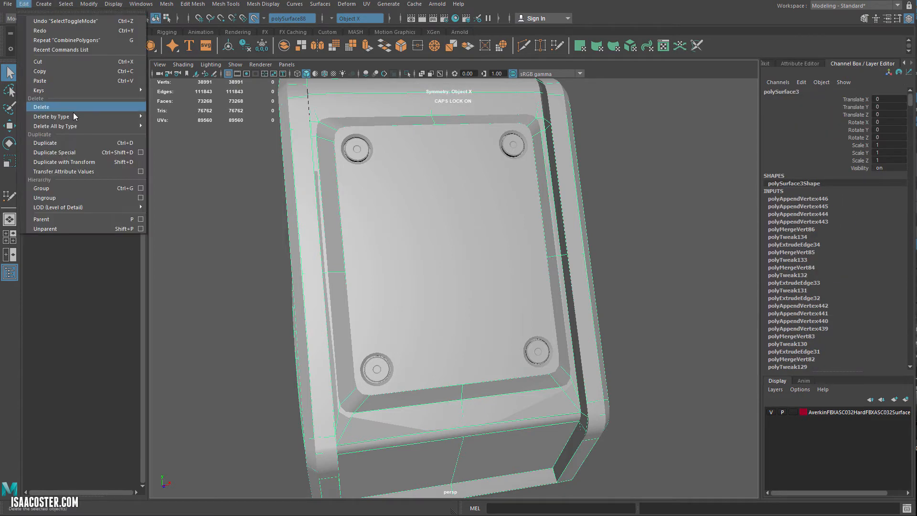
mouse_move(73, 113)
left_click(206, 124)
- Restart Quad Draw and fill narrow quads along the recessed panel's side edges, below and above the middle cross edge
left_click_drag(537, 200, 739, 190, "alt")
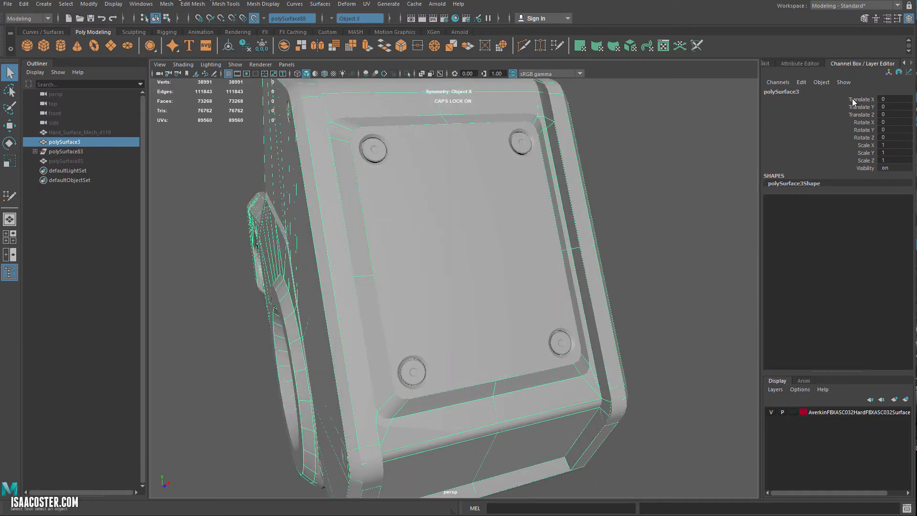
left_click(864, 18)
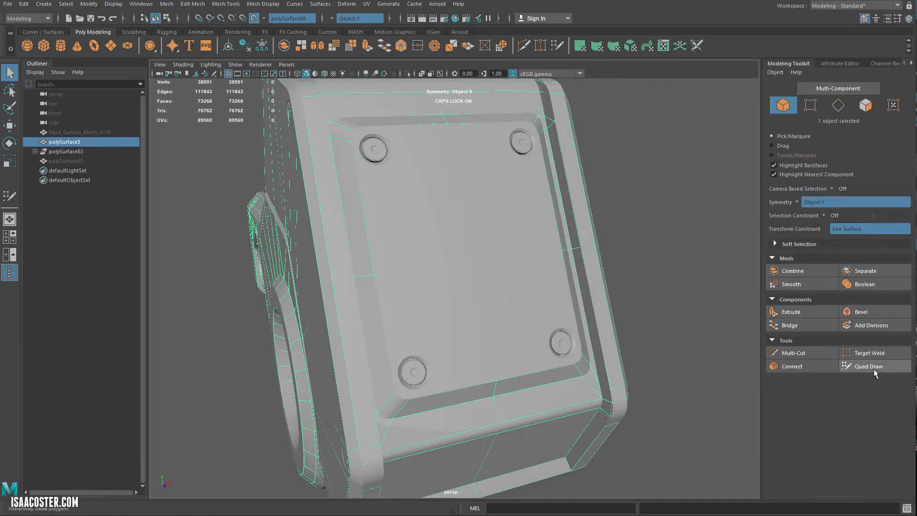
left_click(873, 367)
left_click_drag(614, 266, 403, 255, "alt")
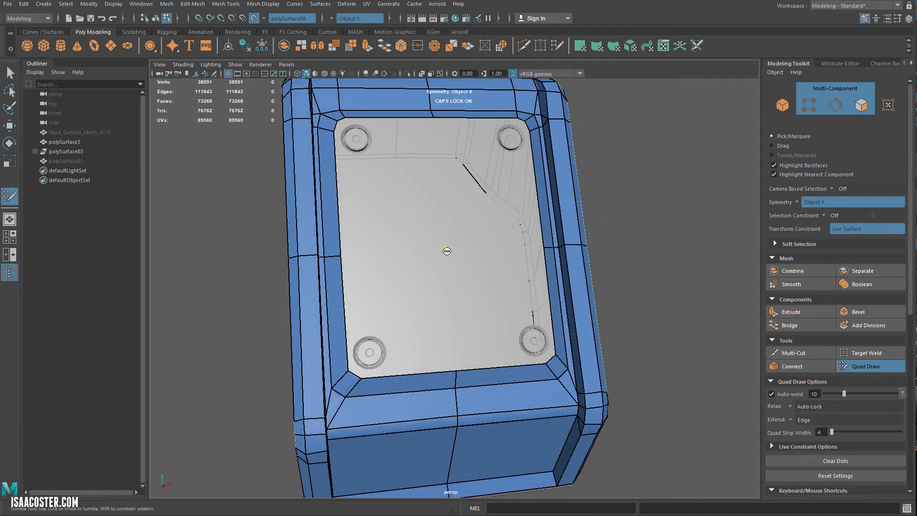
left_click(354, 289, "shift")
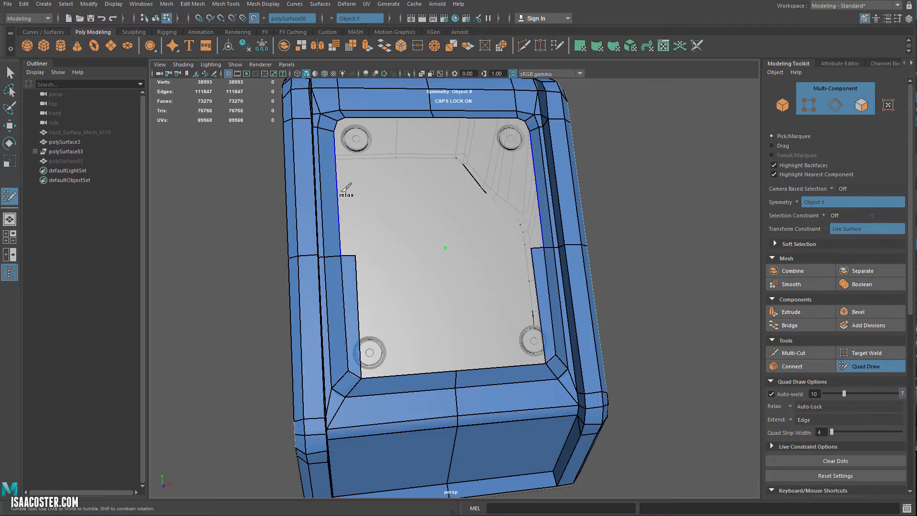
left_click(349, 159, "shift")
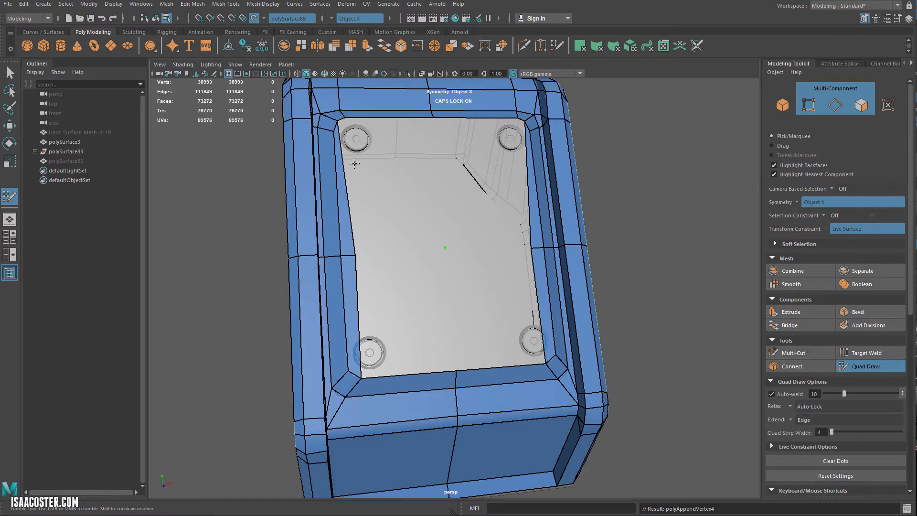
- Fill the rest of the recessed panel with quads and weld the vertices beside its upper corners to close the side gaps
left_click(409, 213, "shift")
left_click(406, 316, "shift")
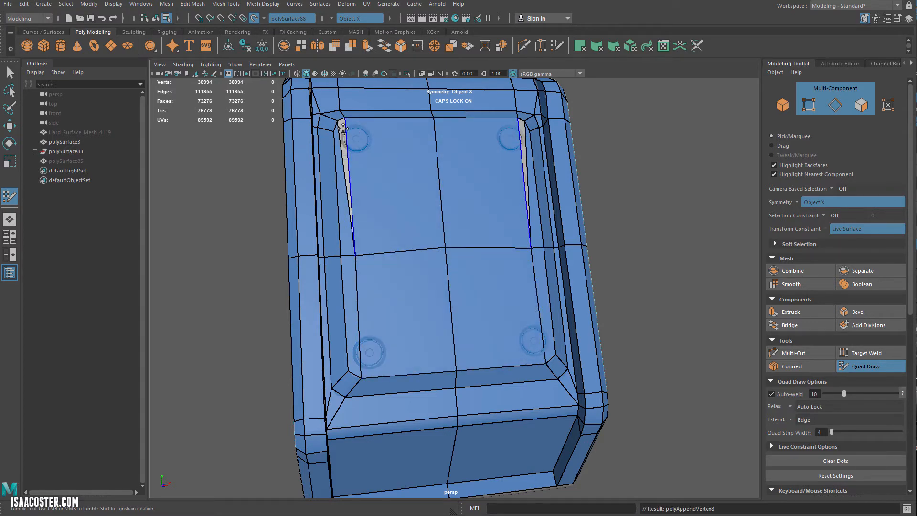
right_click_drag(351, 142, 366, 205, "alt")
left_click_drag(330, 174, 351, 317, "alt")
left_click_drag(322, 232, 327, 210, "alt")
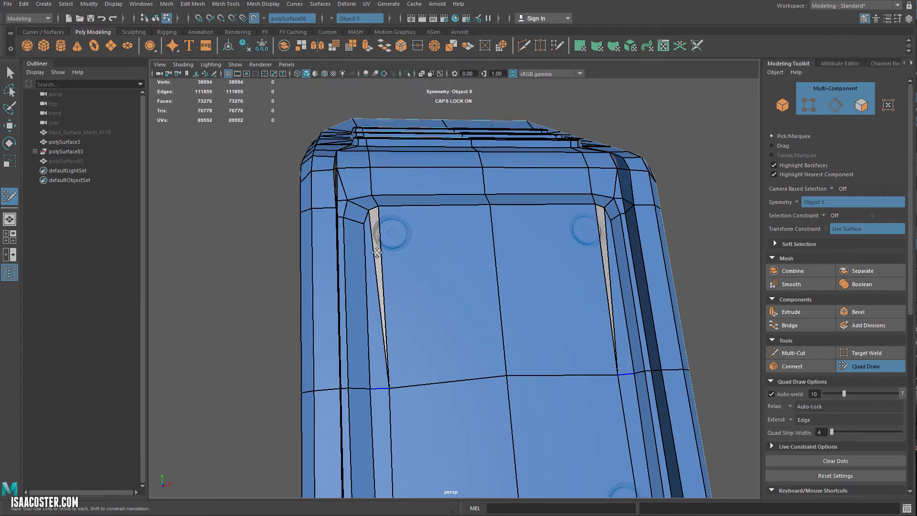
right_click_drag(327, 210, 329, 195, "alt")
mouse_move(332, 205)
left_mouse_down()
mouse_move(346, 198)
mouse_move(319, 180)
left_mouse_up()
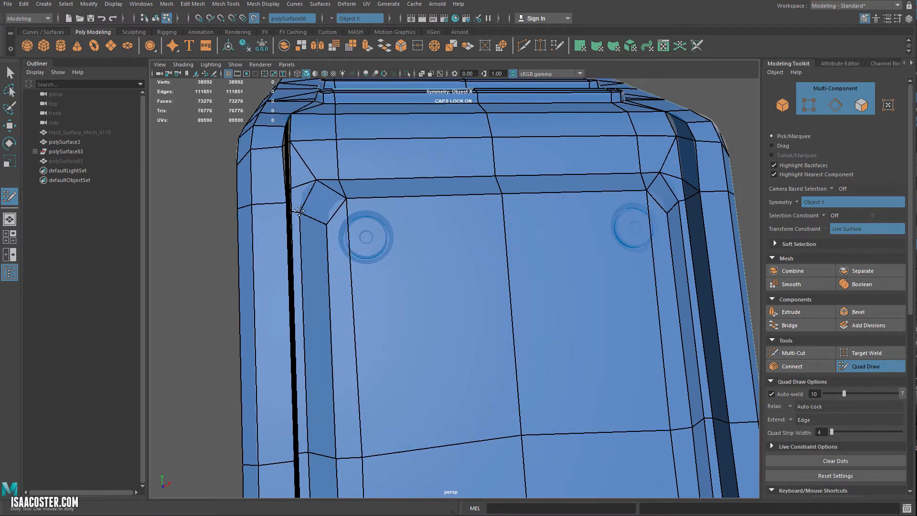
- Merge the extra vertices between the recess's upper corners and the rim wall to simplify the edge flow
mouse_move(299, 212)
left_mouse_down()
mouse_move(300, 199)
mouse_move(328, 215)
mouse_move(319, 206)
mouse_move(274, 212)
left_mouse_up()
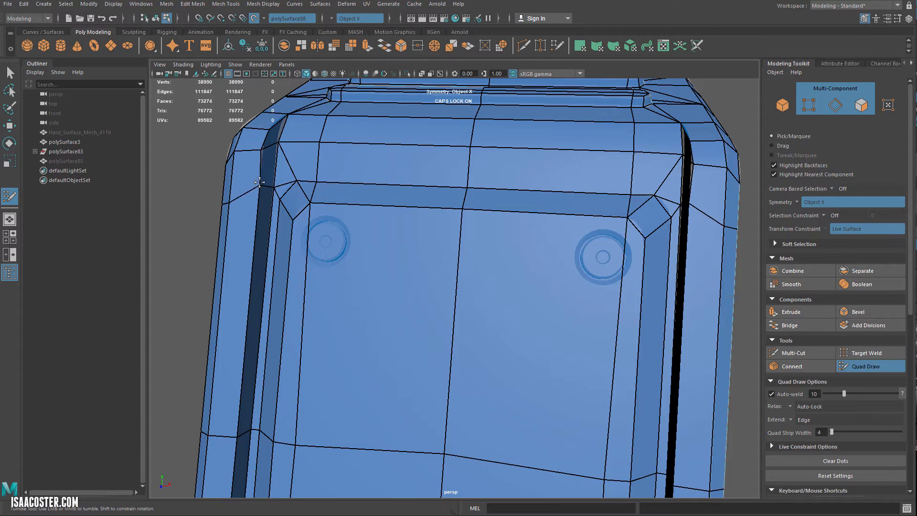
left_click_drag(257, 163, 357, 209, "alt")
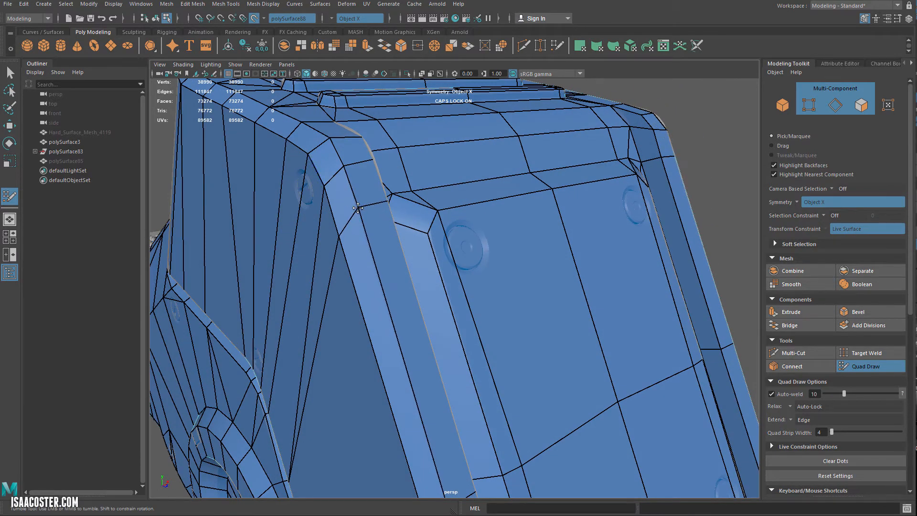
mouse_move(364, 211)
left_mouse_down("alt")
mouse_move(434, 210)
mouse_move(426, 159)
left_mouse_up("alt")
mouse_move(463, 214)
left_mouse_down("alt")
mouse_move(475, 222)
mouse_move(348, 229)
mouse_move(336, 187)
mouse_move(286, 224)
mouse_move(368, 262)
left_mouse_up("alt")
right_click_drag(368, 263, 402, 277, "alt")
left_click_drag(403, 277, 289, 207, "alt")
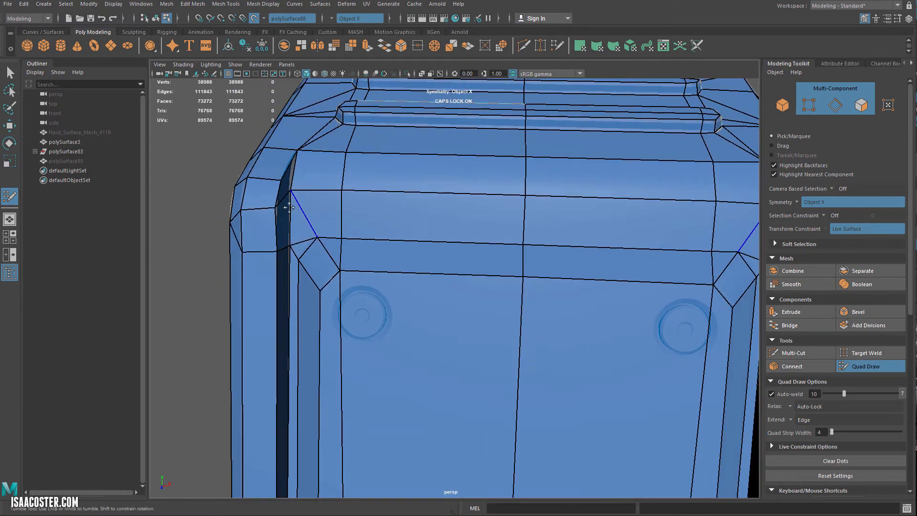
- Extend the side rim's inner edges on the uncovered underside inward as a strip of quads that continues around the bend
left_click_drag(327, 243, 349, 234, "alt")
right_click_drag(473, 311, 430, 313, "alt")
middle_click_drag(432, 315, 418, 233, "alt")
left_click_drag(418, 233, 540, 299, "alt")
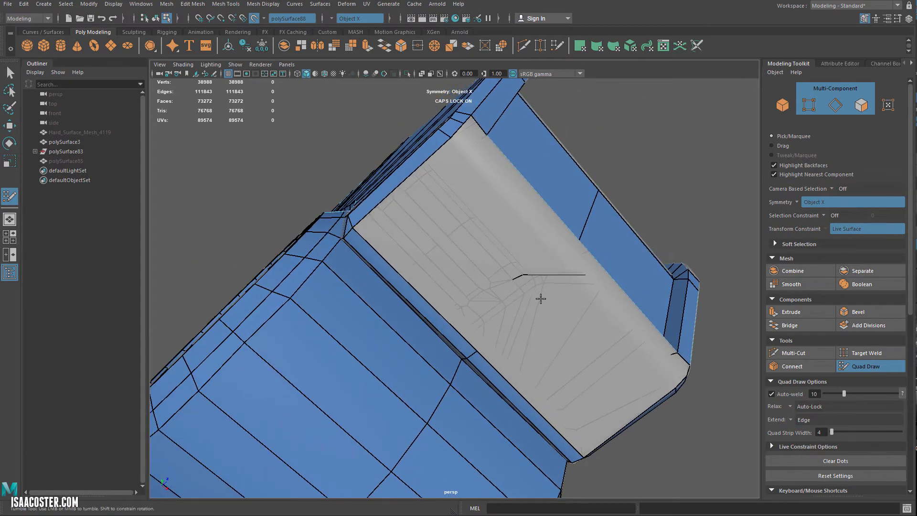
left_click_drag(555, 261, 458, 229, "alt")
right_click_drag(458, 229, 450, 209, "alt")
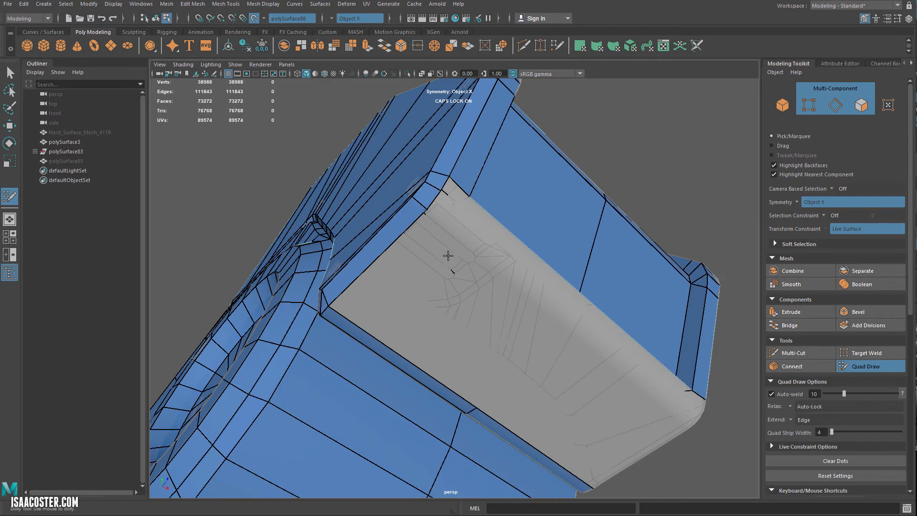
left_click_drag(448, 256, 428, 305, "alt")
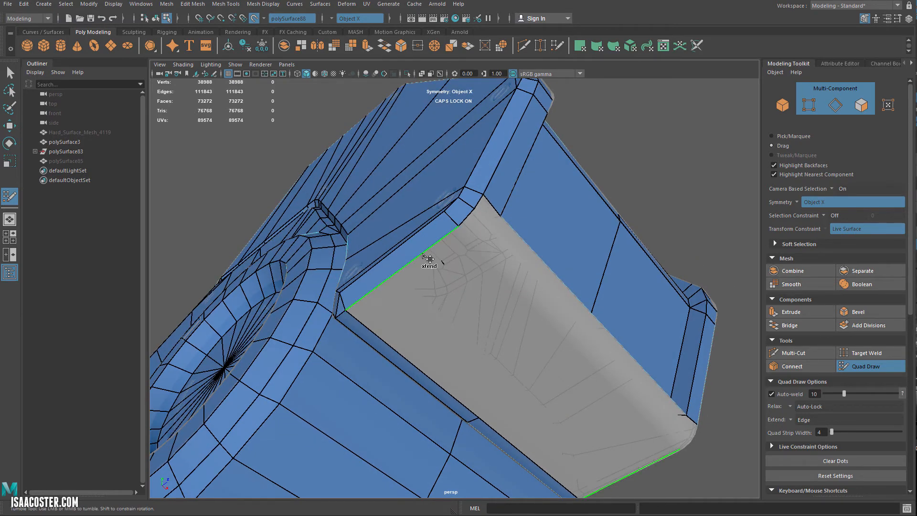
mouse_move(428, 258)
left_mouse_down()
mouse_move(463, 302)
mouse_move(440, 274)
left_mouse_up()
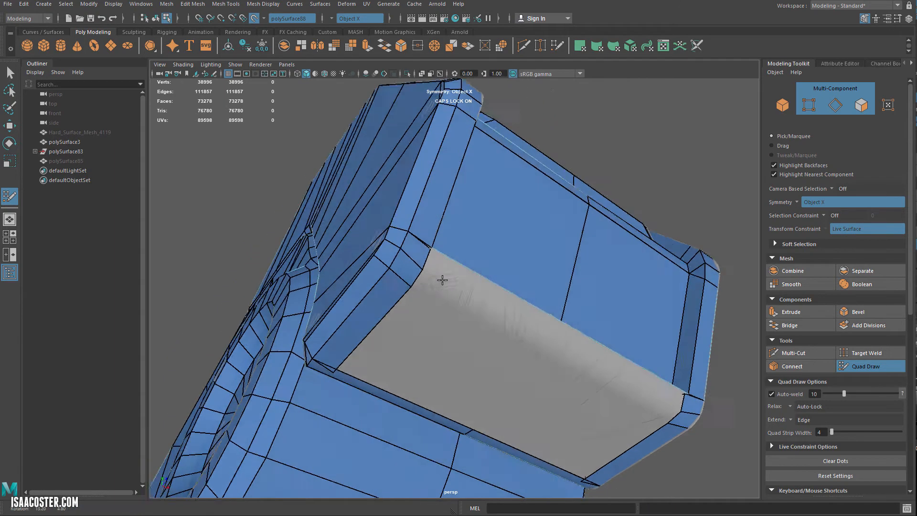
right_click_drag(439, 274, 365, 289, "alt")
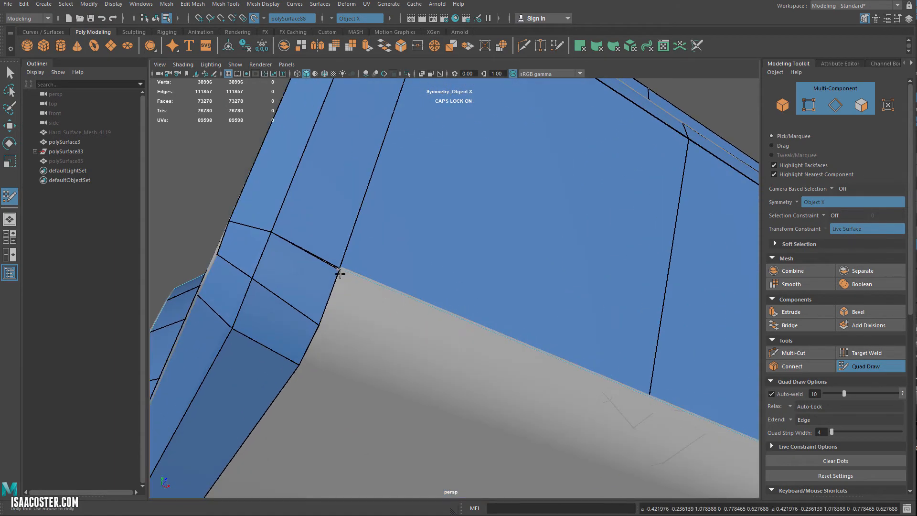
- Undo the last quad extensions at the rim corner and fill two quads stepping down the bend below the recess's lower corner
mouse_move(338, 267)
left_mouse_down()
mouse_move(349, 261)
mouse_move(329, 268)
mouse_move(342, 259)
mouse_move(338, 271)
left_mouse_up()
key("ctrl+z")
key("ctrl+z")
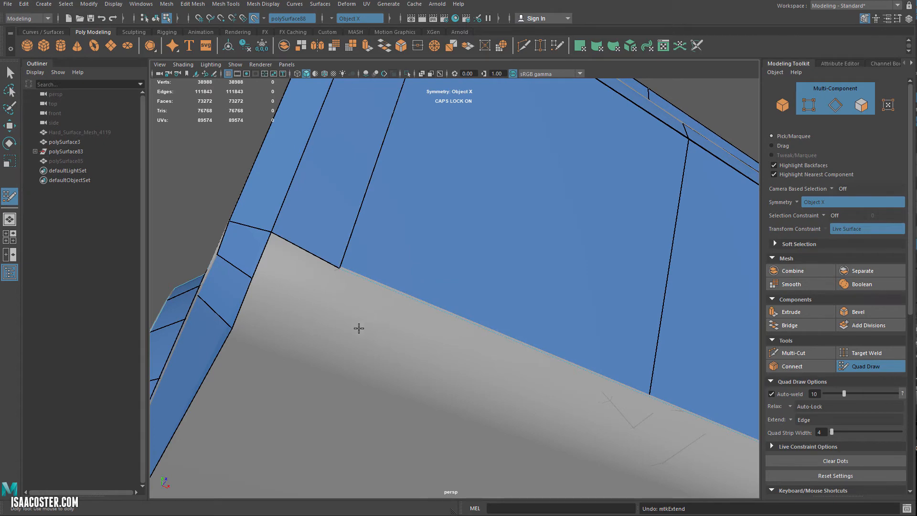
left_click_drag(358, 328, 376, 332, "alt")
middle_click_drag(377, 331, 367, 272, "alt")
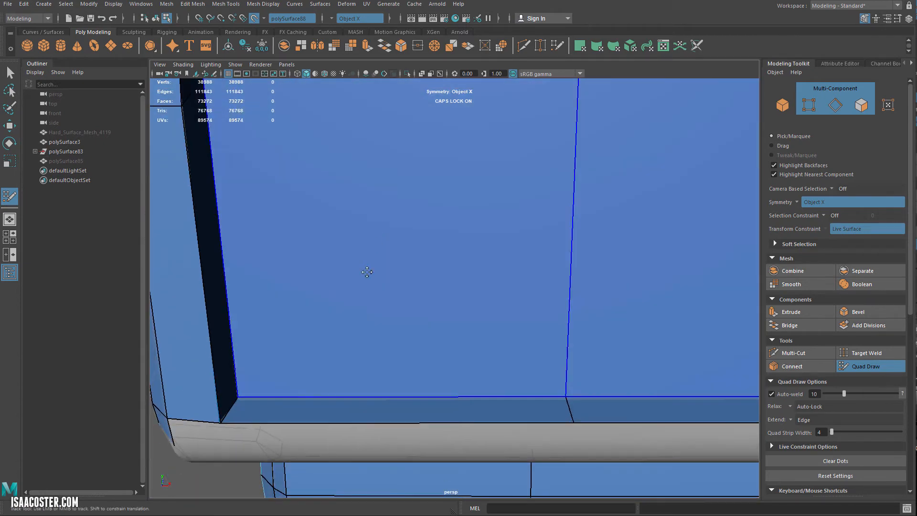
left_click_drag(367, 271, 340, 309, "alt")
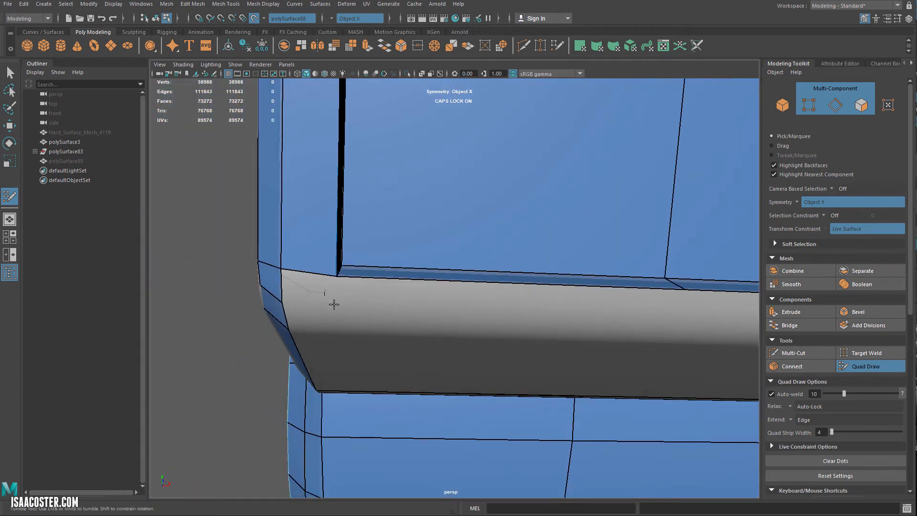
left_click(307, 289, "shift")
left_click_drag(397, 328, 360, 198, "alt")
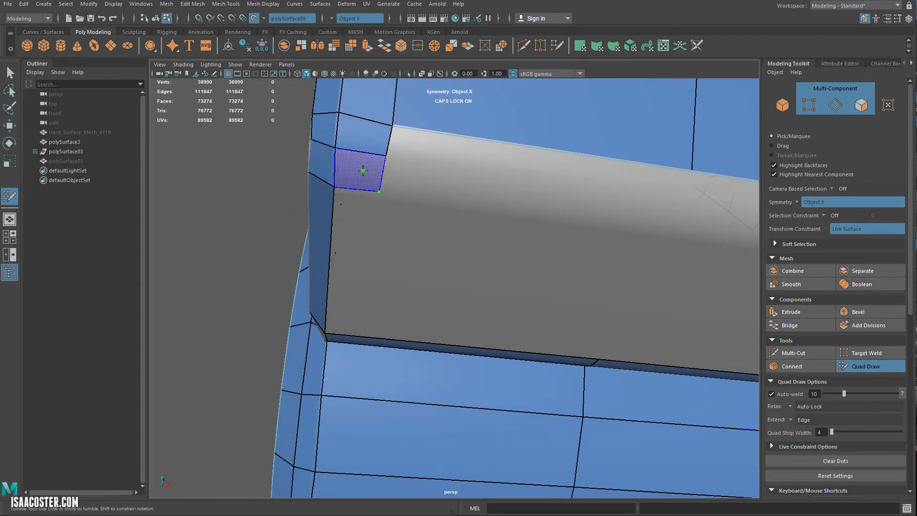
left_click(365, 170, "shift")
left_click_drag(400, 169, 329, 208, "alt")
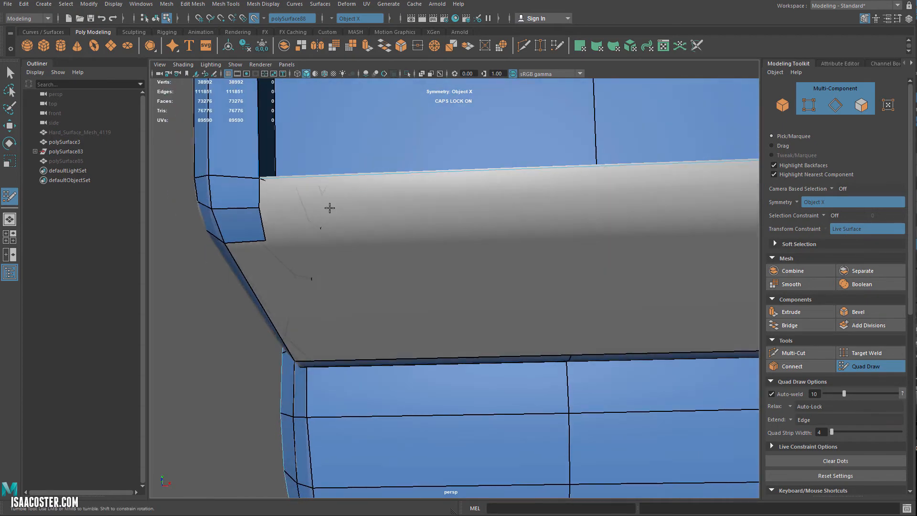
- Weld the two quads' inner vertices onto neighbouring vertices to reduce them to a triangle between the recess corner and the side rim
left_click_drag(260, 208, 215, 210)
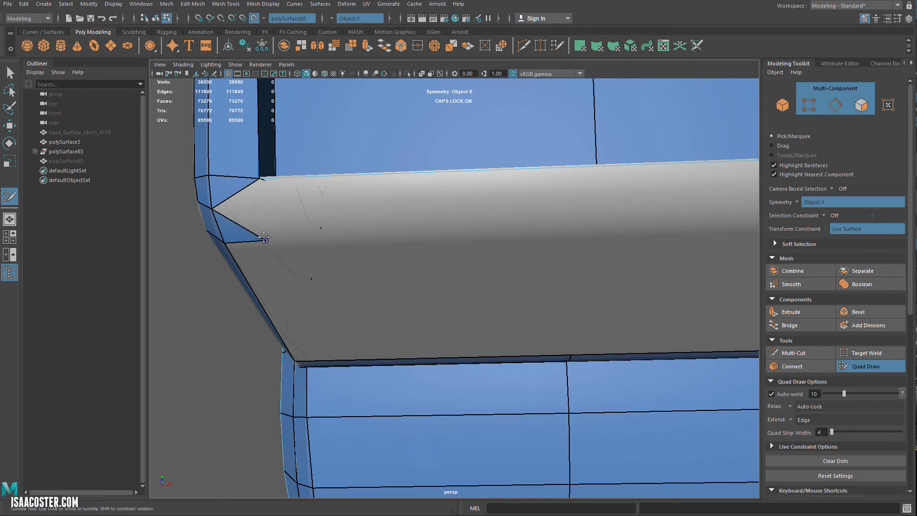
mouse_move(254, 240)
left_mouse_down()
mouse_move(229, 242)
mouse_move(342, 235)
left_mouse_up()
right_click_drag(342, 235, 562, 252, "alt")
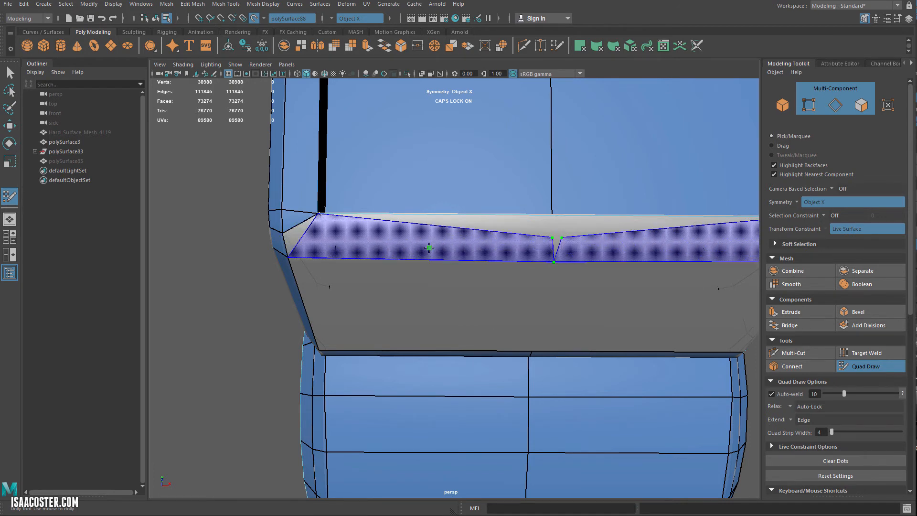
key("ctrl+z")
key("ctrl+z")
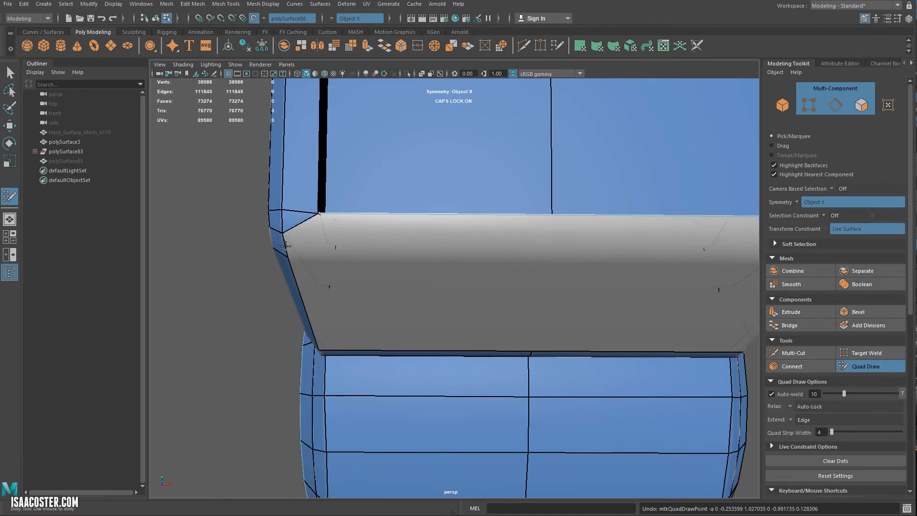
- Fill two rows of symmetrical quads along the bend below the recess and one row of large quads across the underside
mouse_move(286, 246)
left_mouse_down()
mouse_move(557, 253)
mouse_move(542, 241)
mouse_move(513, 248)
left_mouse_up()
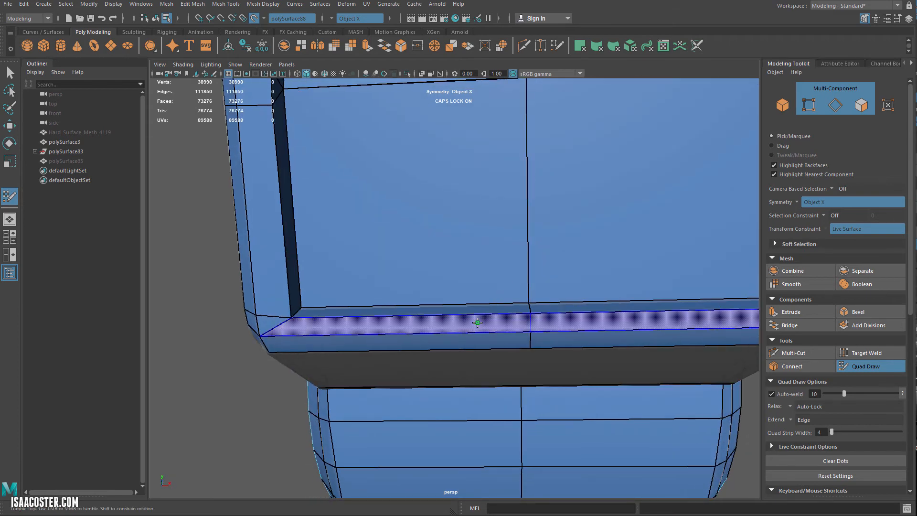
left_click(477, 323, "shift")
left_click_drag(322, 268, 330, 241, "alt")
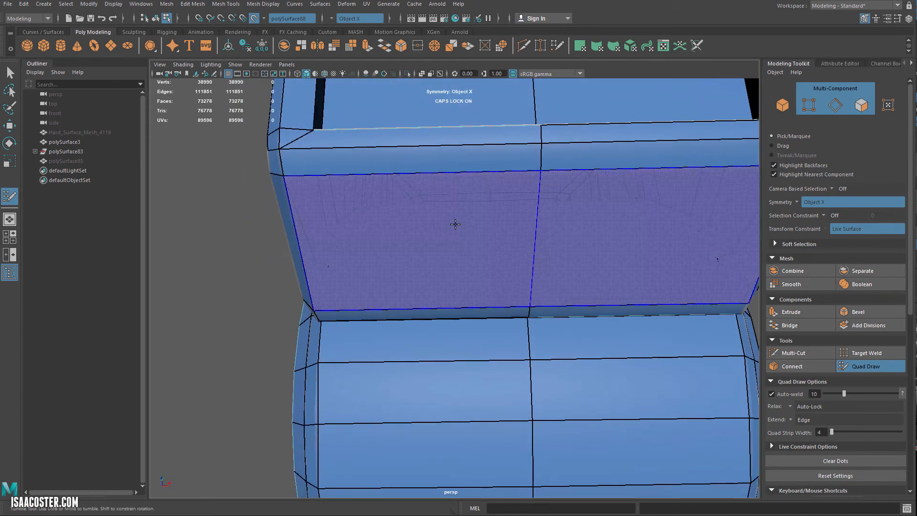
left_click(455, 224, "shift")
left_click_drag(457, 254, 551, 238, "alt")
- Leave Quad Draw, switch to object selection and isolate the retopologized mesh polySurface3 for inspection
key("F8")
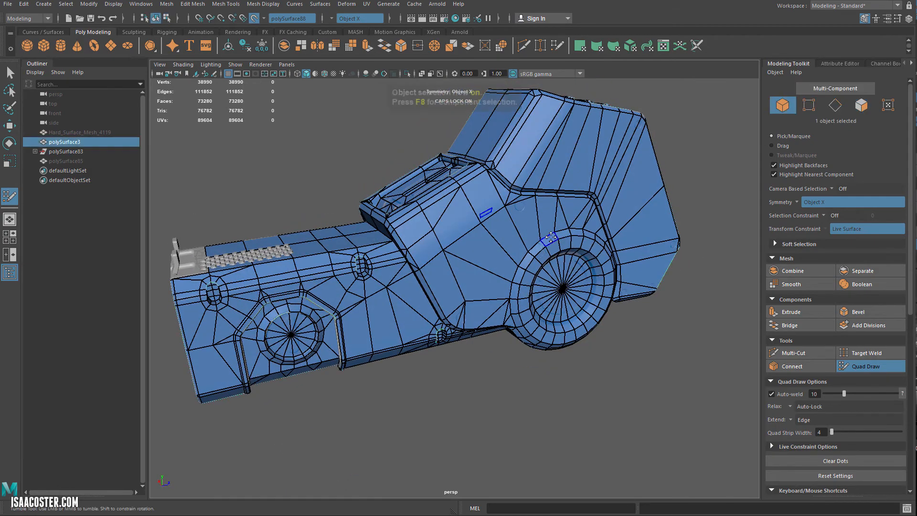
left_click(865, 366)
middle_click_drag(635, 280, 671, 284, "alt")
left_click_drag(671, 284, 663, 288, "alt")
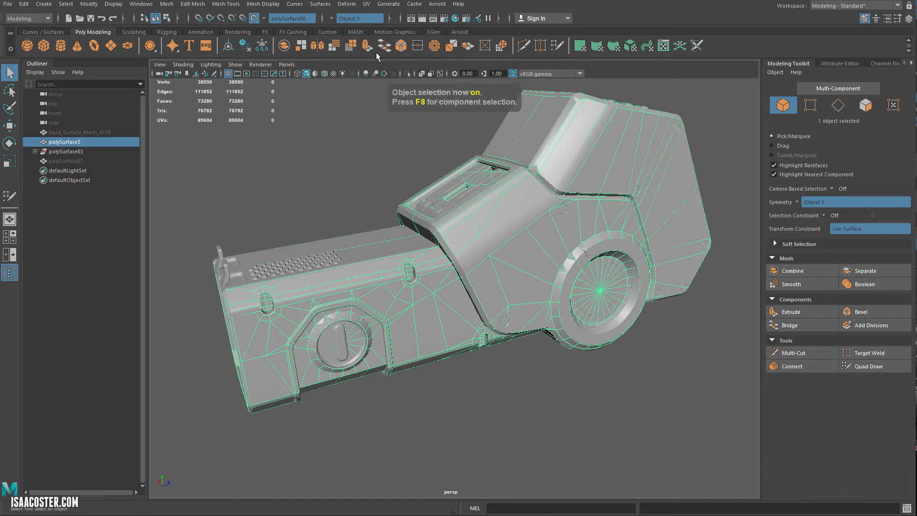
left_click(408, 74)
left_click_drag(356, 311, 328, 331, "alt")
left_click_drag(281, 318, 420, 316, "alt")
- Detach the Edit Mesh commands into a floating window beside the model
left_click(192, 3)
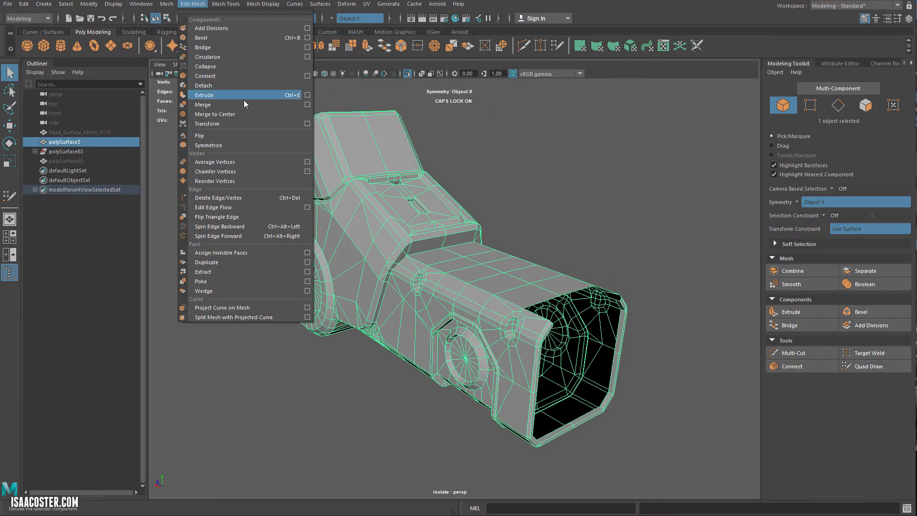
left_click(242, 14)
left_click_drag(241, 5, 202, 156)
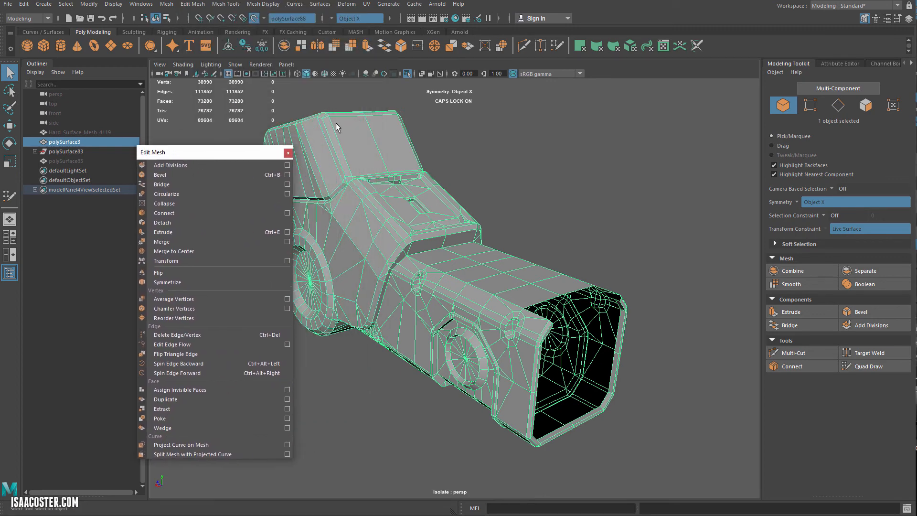
middle_click_drag(389, 160, 434, 160, "alt")
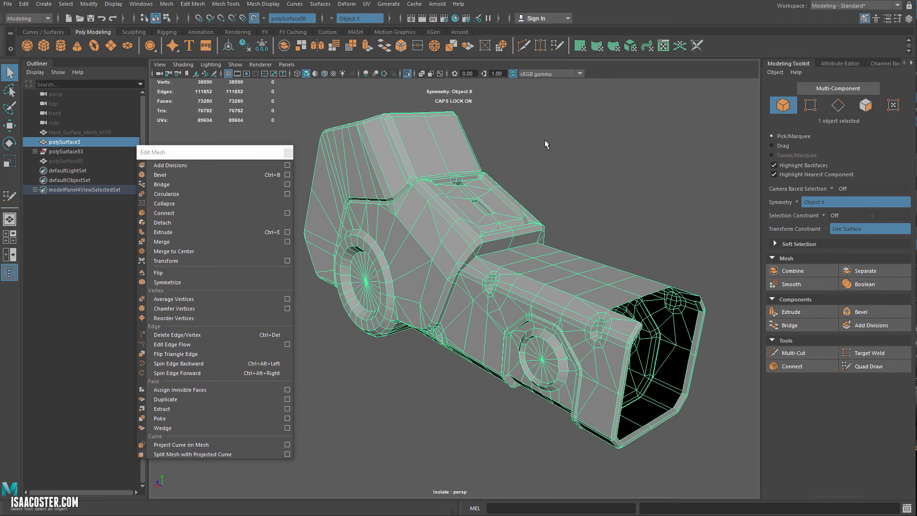
- Turn off isolation, hide the high-resolution mesh polySurface83 and select polySurface3
left_click(544, 140)
left_click(441, 153)
left_click_drag(423, 209, 342, 169, "alt")
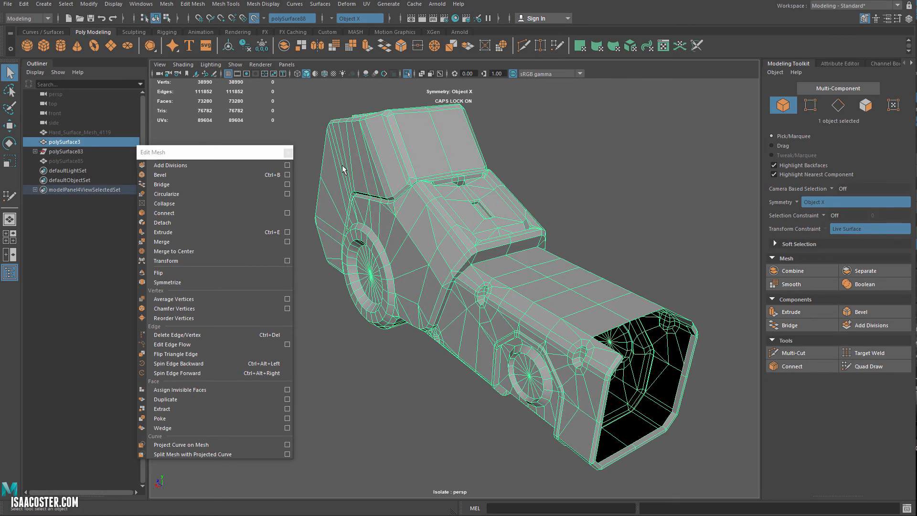
left_click(407, 75)
left_click(451, 149)
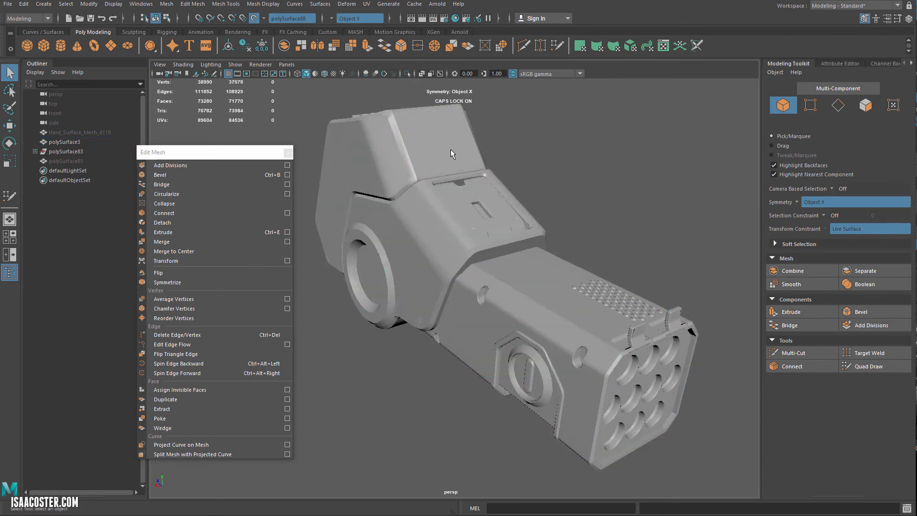
left_click(426, 153)
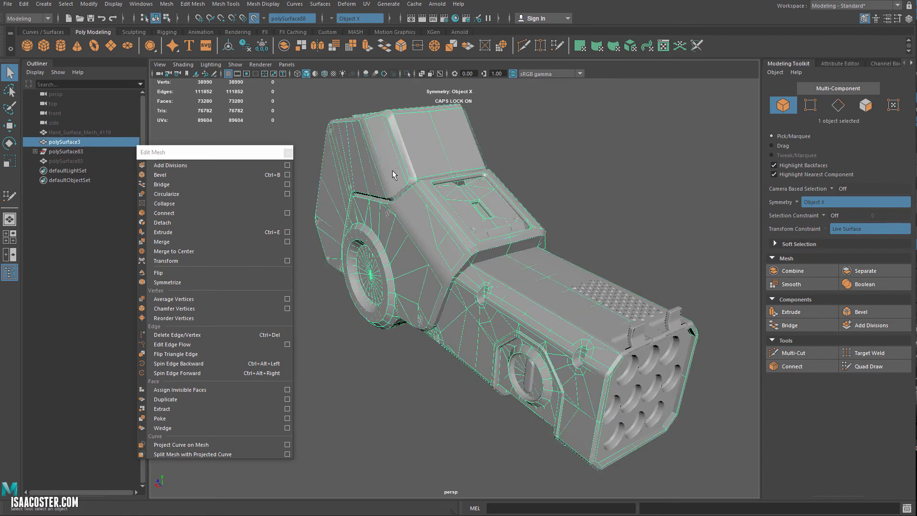
left_click(64, 152)
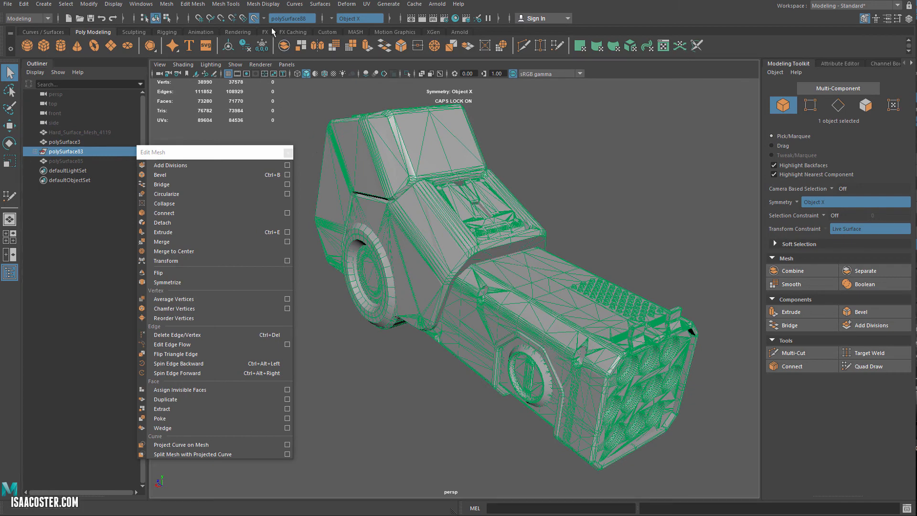
key("ctrl+h")
left_click(411, 168)
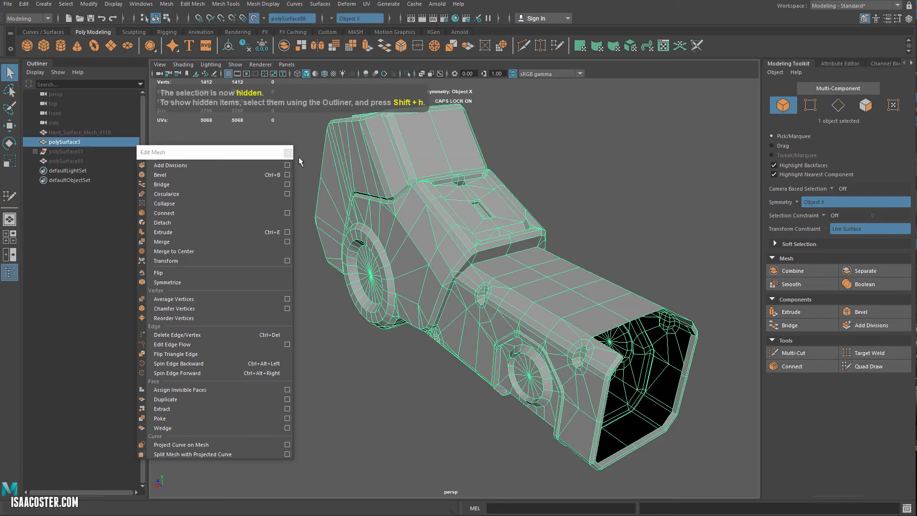
key("f")
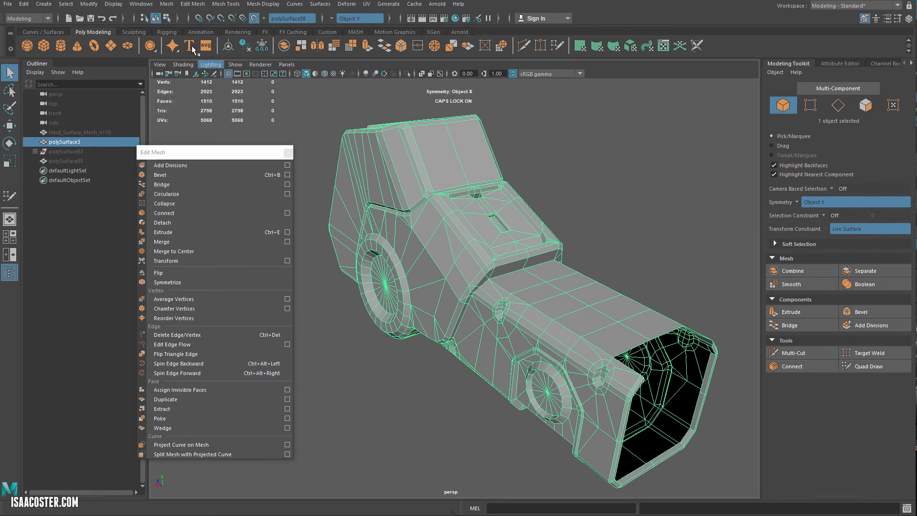
- Check the Poly Count heads-up display option and read the selected mesh's vertex, edge and face counts
left_click(114, 5)
mouse_move(152, 38)
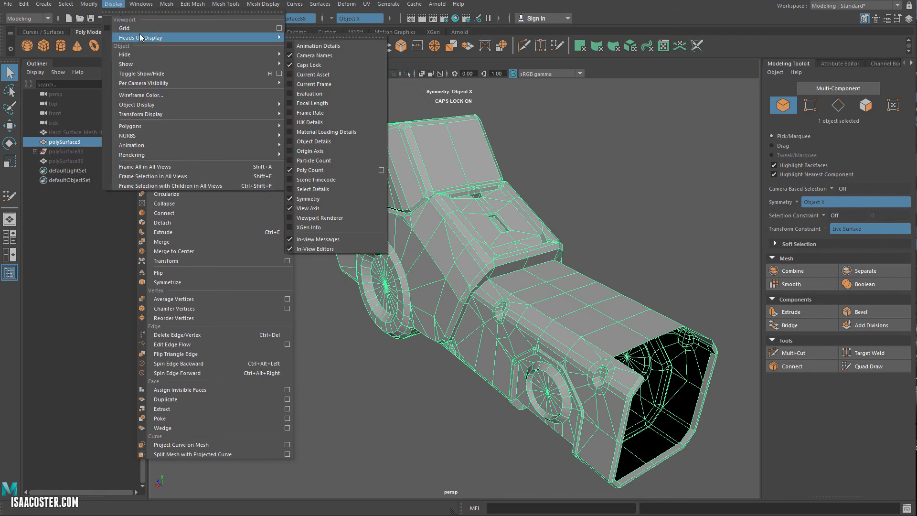
left_click(308, 170)
left_click(414, 5)
left_click_drag(398, 219, 425, 211, "alt")
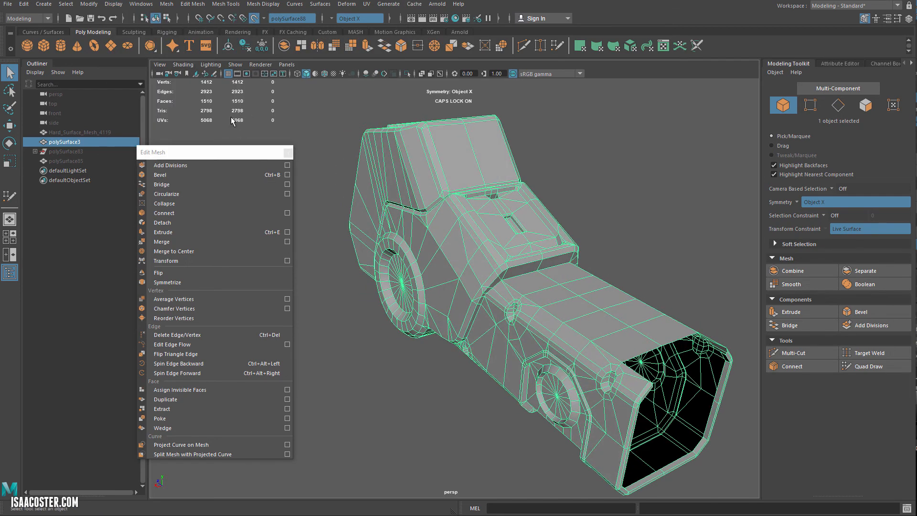
left_click_drag(448, 196, 410, 156, "alt")
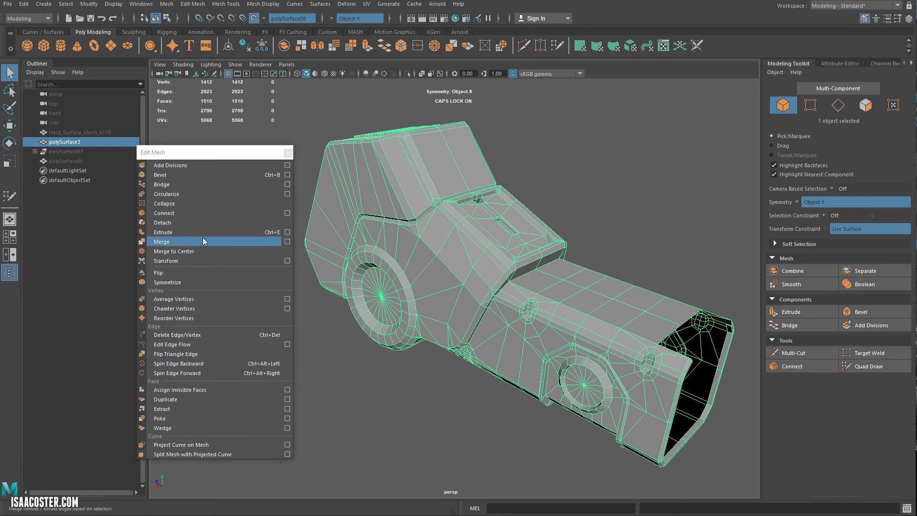
- Merge the overlapping vertices of polySurface3 with a threshold of 0.0010
left_click(286, 242)
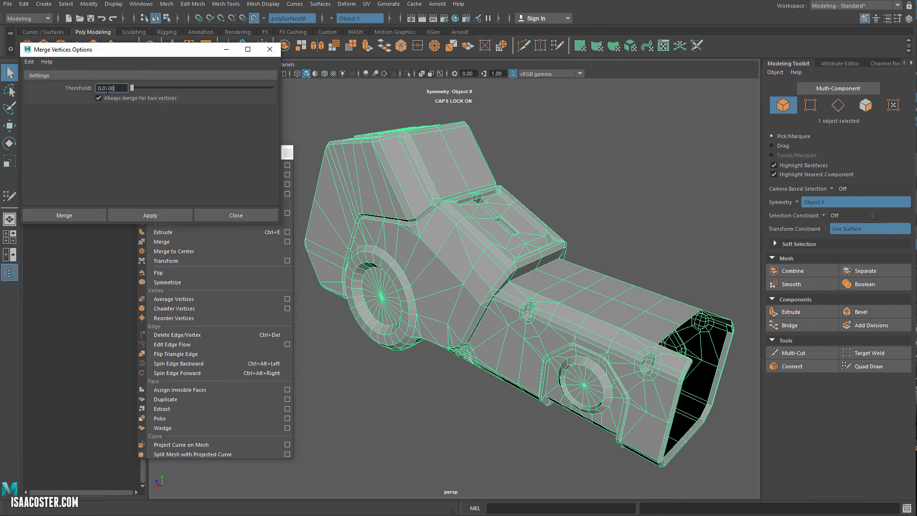
type("010")
key("Return")
left_click_drag(190, 55, 209, 125)
left_click(167, 285)
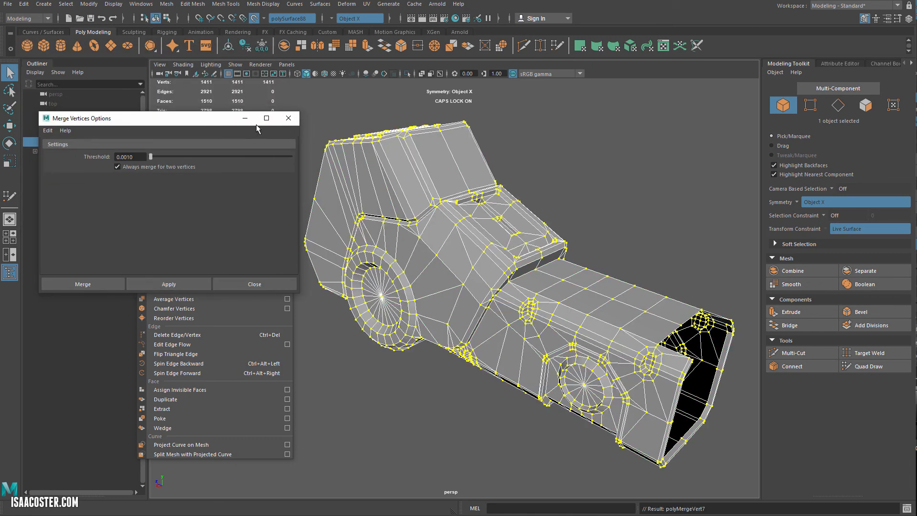
left_click_drag(367, 109, 371, 158, "alt")
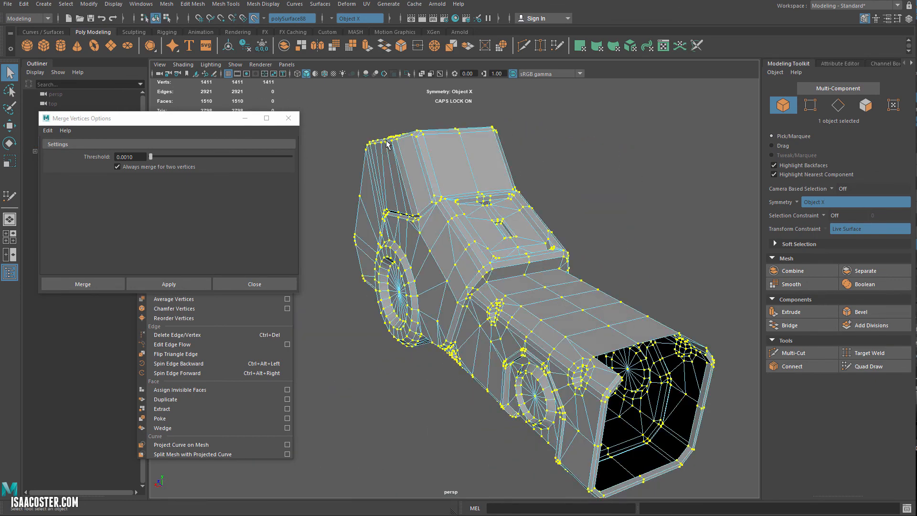
- Switch the merged mesh to component selection, inspect it in Quad Draw, close the merge options and leave Quad Draw
key("F8")
left_click_drag(509, 235, 618, 235, "alt")
left_click(879, 364)
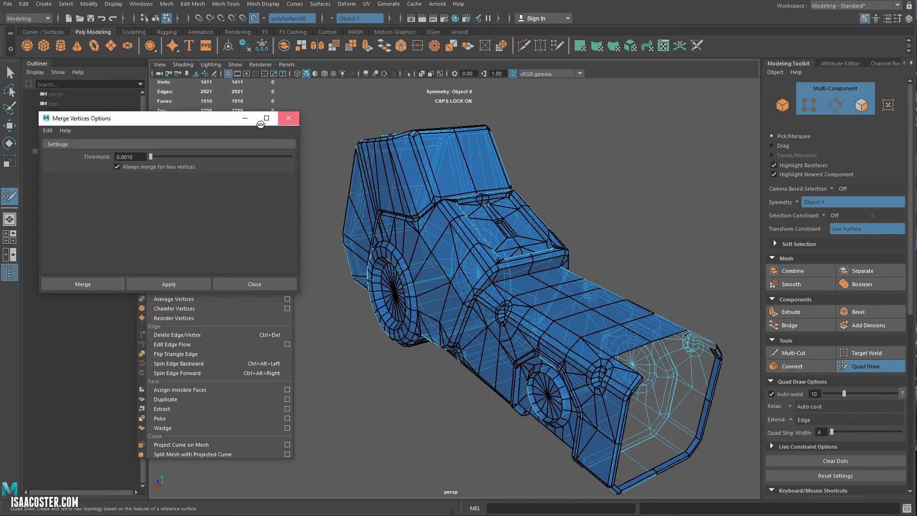
left_click(287, 118)
left_click_drag(630, 465, 497, 375, "alt")
left_click(857, 371)
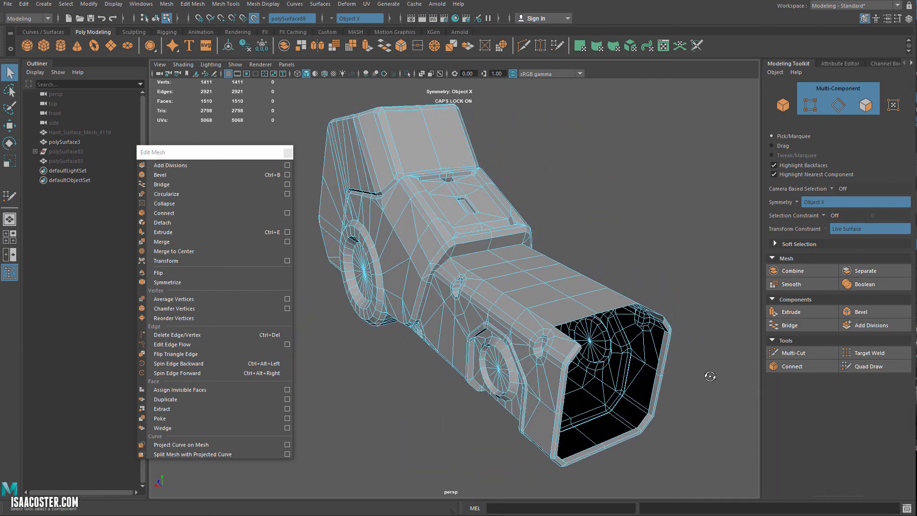